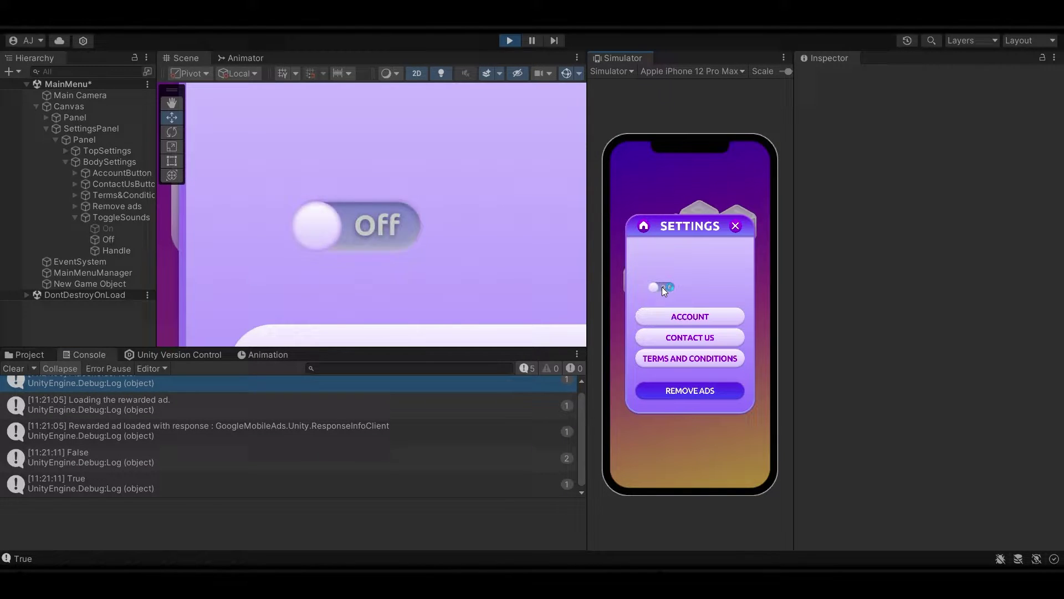
{"action": "left_click", "coordinate": [662, 287]}
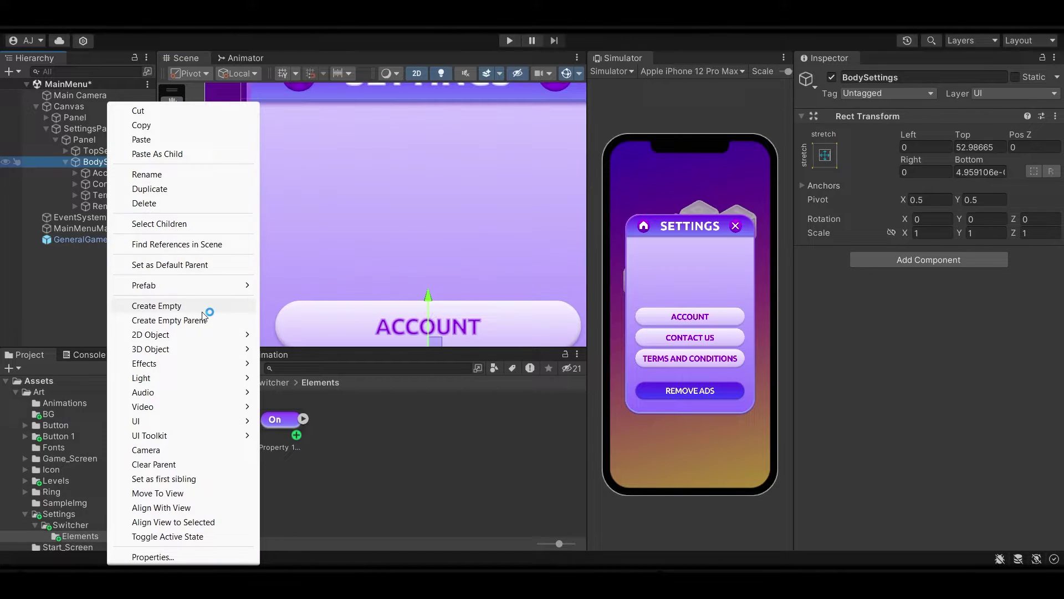
- Create an empty child object named ToggleSounds under BodySettings
{"action": "left_click", "coordinate": [203, 309]}
{"action": "type", "text": "ToggleSounds"}
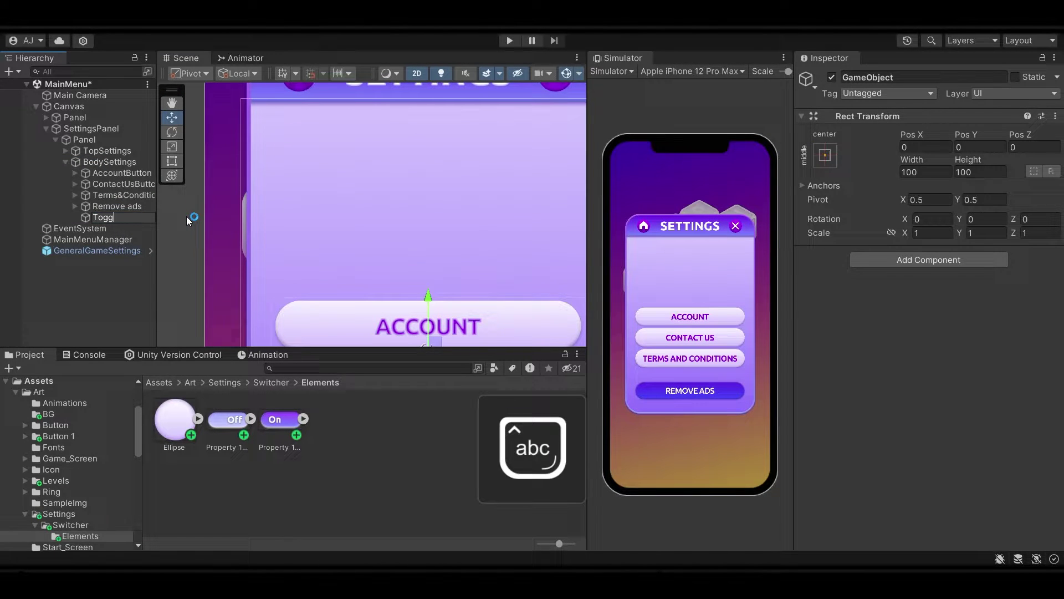
{"action": "key", "text": "Return"}
- Add a TextMeshPro UI button named On under ToggleSounds and duplicate it as a second button named Off
{"action": "right_click", "coordinate": [143, 217]}
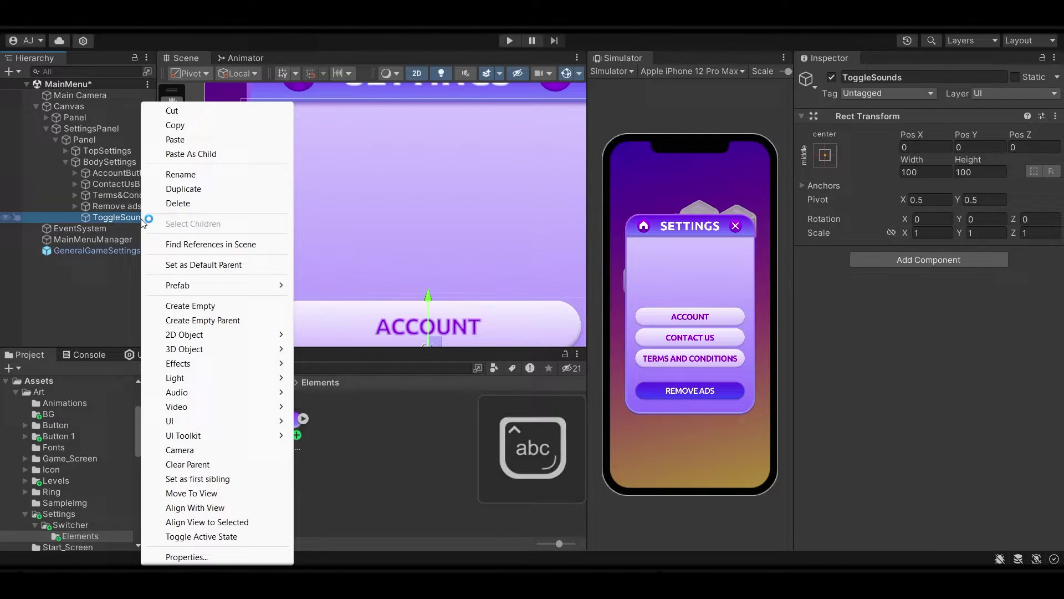
{"action": "mouse_move", "coordinate": [207, 421]}
{"action": "left_click", "coordinate": [358, 337]}
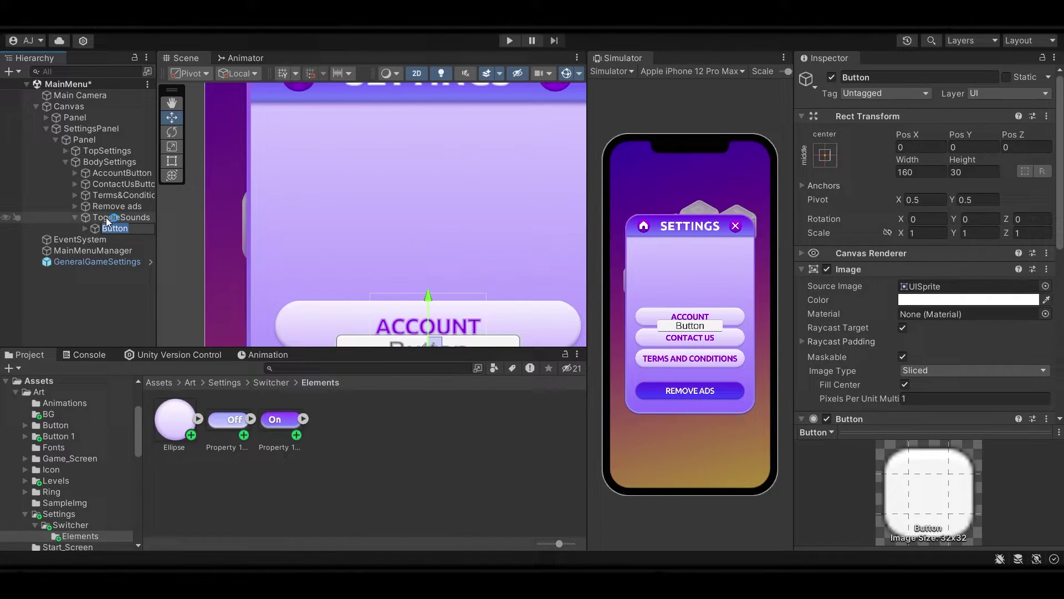
{"action": "type", "text": "On"}
{"action": "key", "text": "Return"}
{"action": "key", "text": "ctrl+d"}
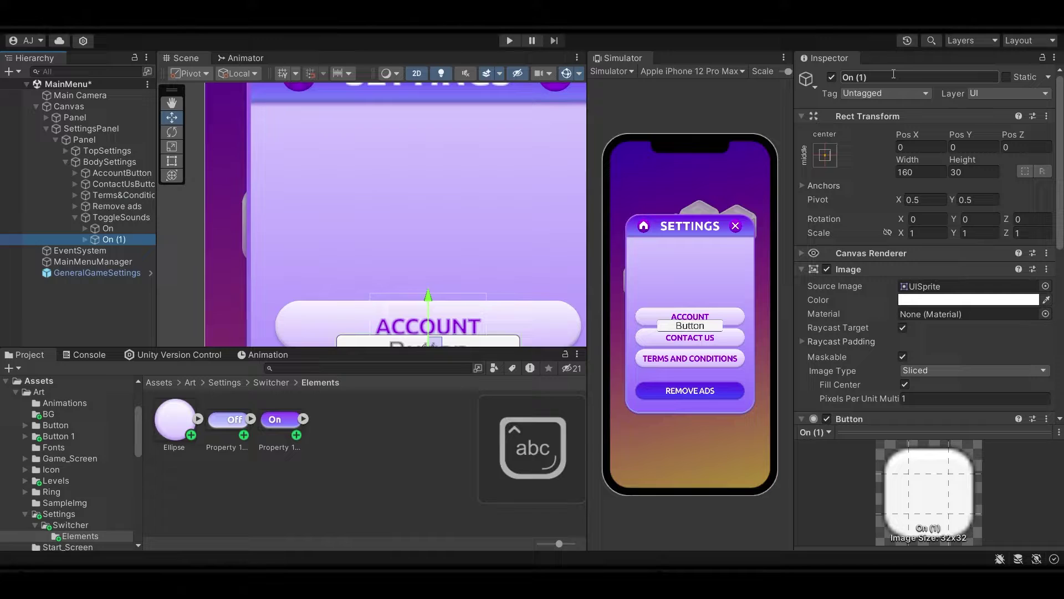
{"action": "left_click", "coordinate": [893, 77]}
{"action": "key", "text": "Caps_Lock"}
{"action": "type", "text": "Off"}
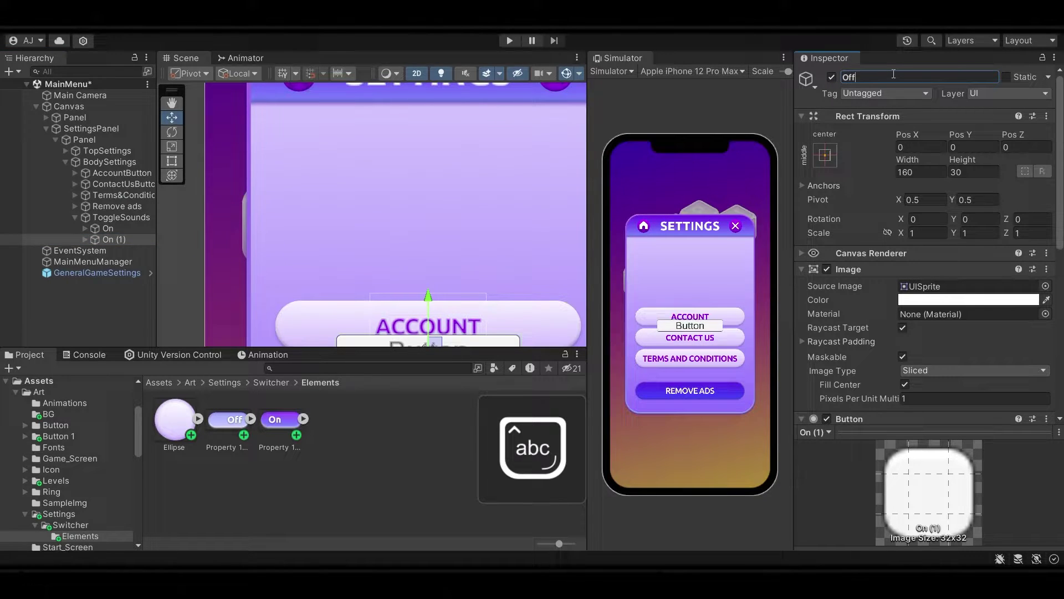
- Add a UI image named Handle under ToggleSounds
{"action": "right_click", "coordinate": [111, 218]}
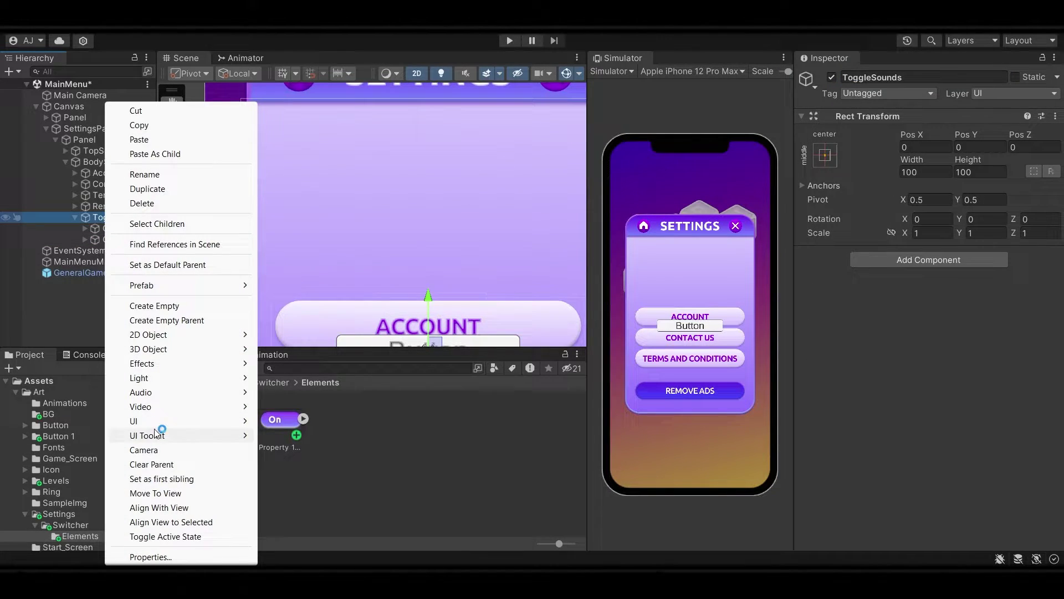
{"action": "mouse_move", "coordinate": [222, 421]}
{"action": "left_click", "coordinate": [300, 219]}
{"action": "key", "text": "Caps_Lock"}
{"action": "type", "text": "Handle"}
{"action": "key", "text": "Return"}
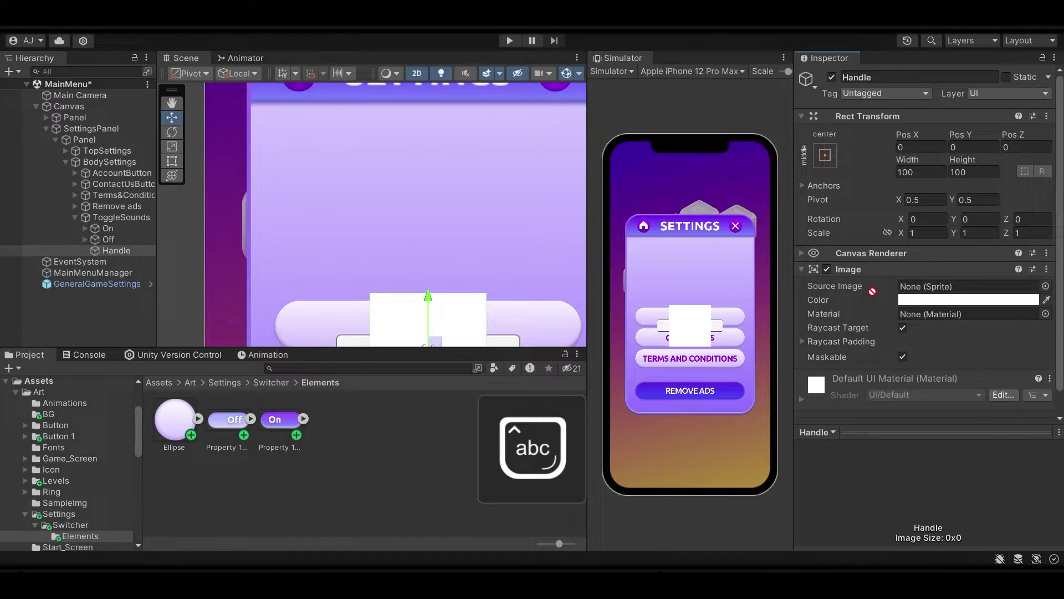
- Give the Handle the Ellipse sprite, a width and height of 25, and a preserved aspect ratio
{"action": "left_click", "coordinate": [930, 175]}
{"action": "type", "text": "25"}
{"action": "left_click", "coordinate": [979, 173]}
{"action": "type", "text": "25"}
{"action": "scroll", "coordinate": [926, 249], "scroll_direction": "down", "scroll_amount": 3}
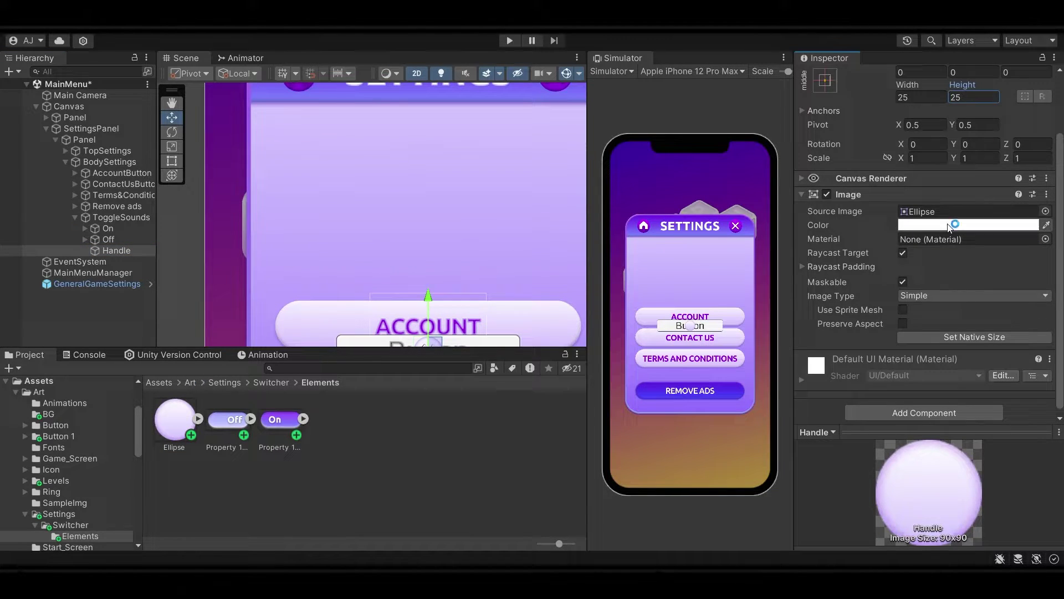
{"action": "left_click", "coordinate": [902, 323]}
- Assign the Property 1=On and Property 1=Off sprites to the matching buttons and preserve the aspect ratio of both
{"action": "left_click", "coordinate": [111, 238]}
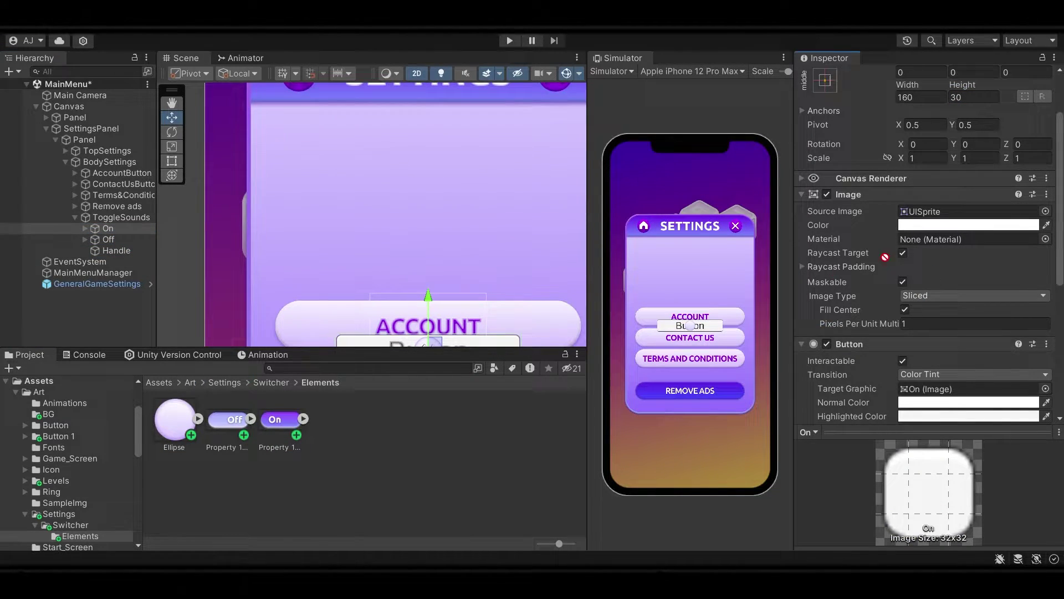
{"action": "left_click_drag", "start_coordinate": [239, 422], "coordinate": [967, 212]}
{"action": "left_click", "coordinate": [123, 229], "text": "ctrl"}
{"action": "scroll", "coordinate": [909, 252], "scroll_direction": "down", "scroll_amount": 2}
{"action": "left_click", "coordinate": [903, 247]}
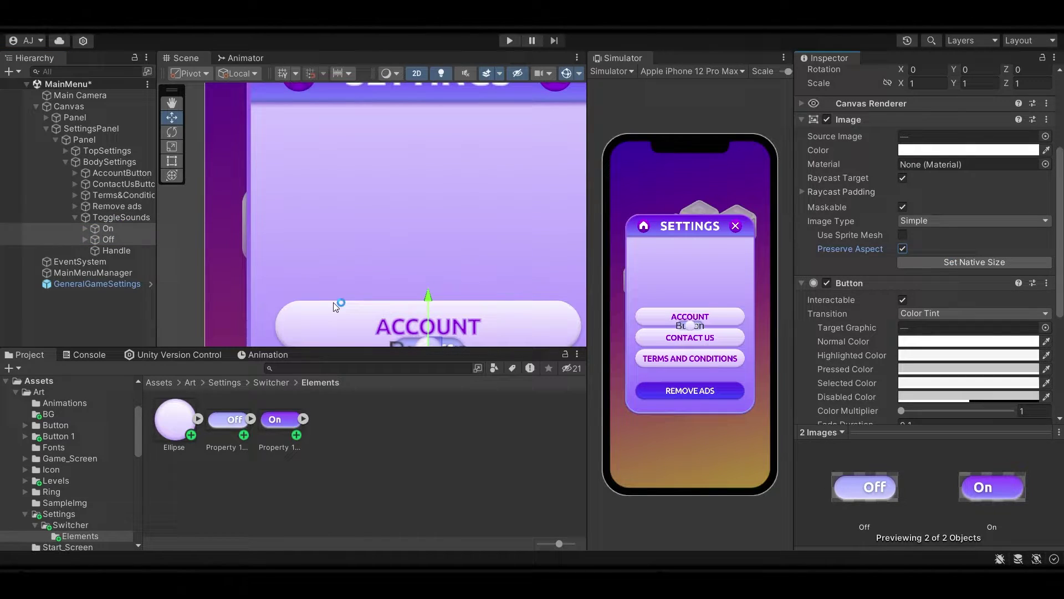
- Move ToggleSounds above the left part of the Account button, to about Pos X -68.2 and Pos Y 92.5
{"action": "left_click", "coordinate": [123, 217]}
{"action": "left_click_drag", "start_coordinate": [428, 295], "coordinate": [428, 190]}
{"action": "left_click_drag", "start_coordinate": [480, 244], "coordinate": [401, 244]}
- Delete the text children of the On and Off buttons
{"action": "left_click", "coordinate": [85, 239]}
{"action": "left_click", "coordinate": [84, 229]}
{"action": "left_click", "coordinate": [116, 238]}
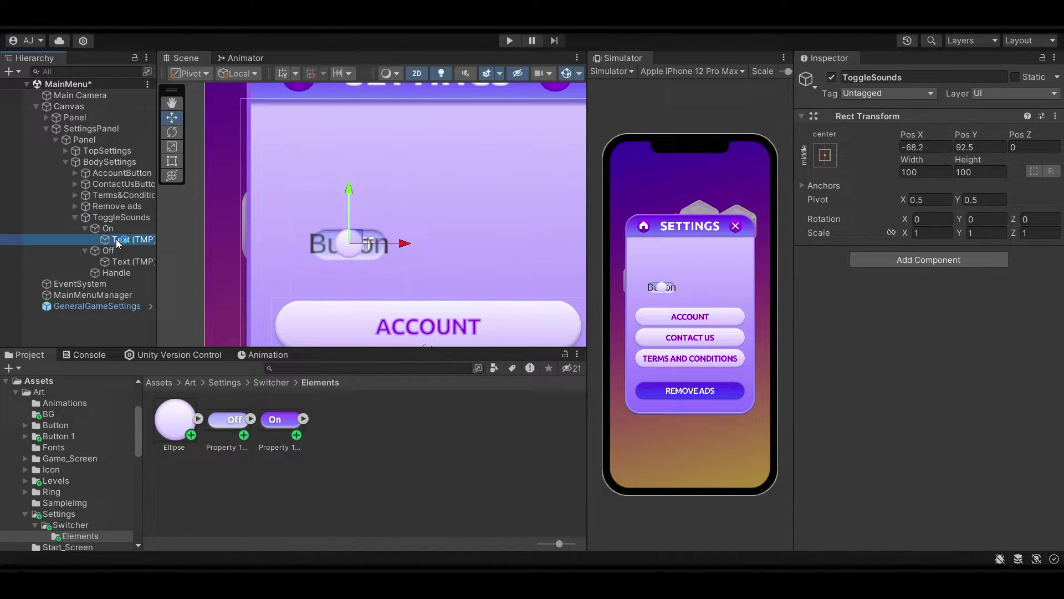
{"action": "left_click", "coordinate": [120, 260], "text": "ctrl"}
{"action": "key", "text": "Delete"}
- Set the Handle's Pos Y to -1.5 and slide it to the left end of the toggle, at about Pos X -18.9
{"action": "left_click", "coordinate": [116, 251]}
{"action": "key", "text": "f"}
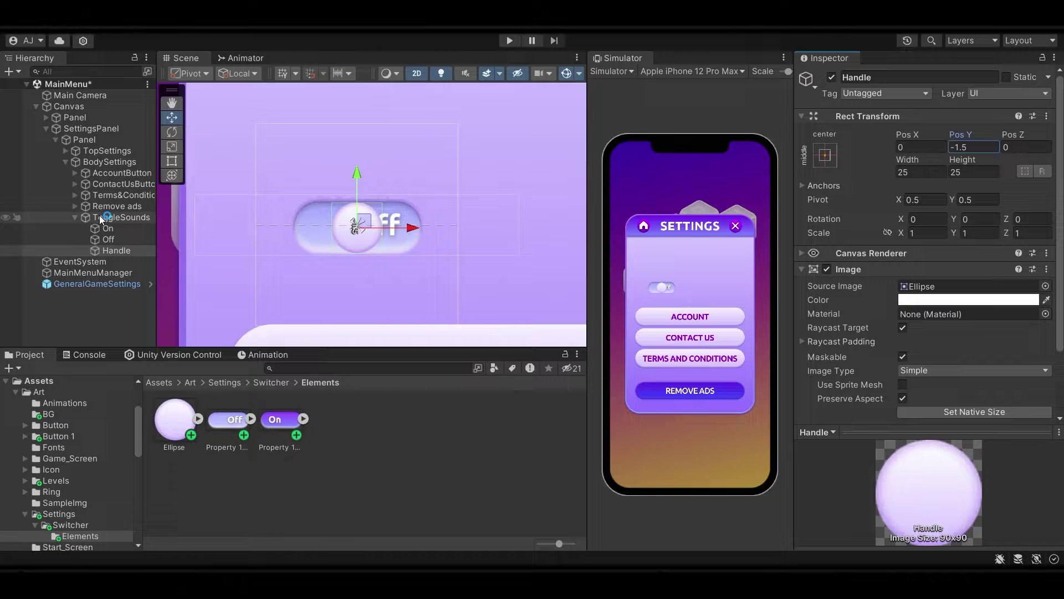
{"action": "left_click_drag", "start_coordinate": [407, 227], "coordinate": [379, 227]}
{"action": "left_click", "coordinate": [117, 240]}
{"action": "left_click", "coordinate": [123, 250]}
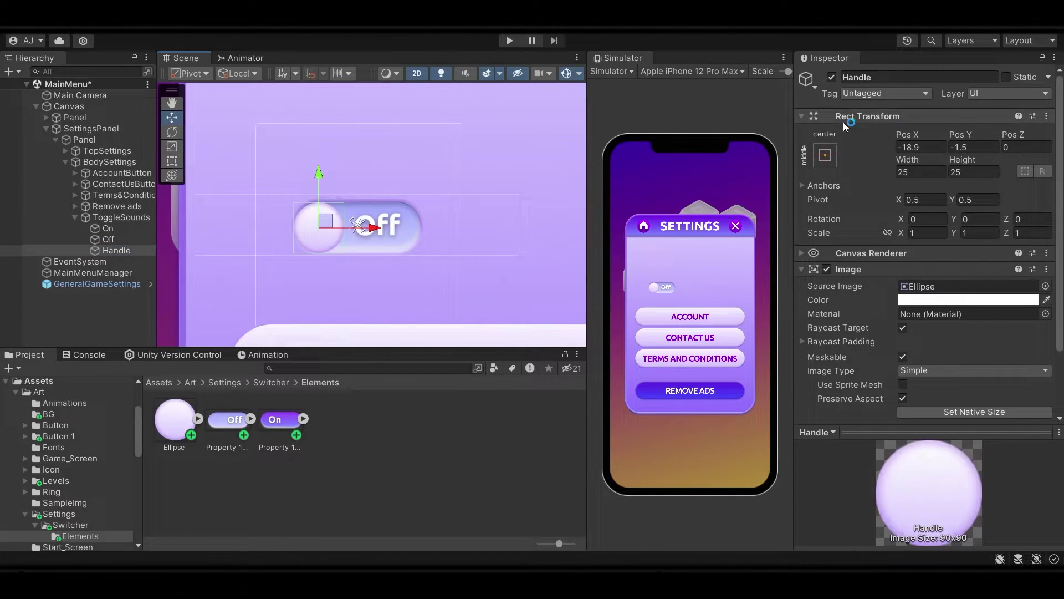
- Set the Handle's Pos X to 20
{"action": "left_click", "coordinate": [937, 147]}
{"action": "type", "text": "20"}
{"action": "key", "text": "Return"}
- Deactivate the Off button and add three empty On Click events to the On and Off buttons together
{"action": "left_click", "coordinate": [109, 228]}
{"action": "left_click", "coordinate": [108, 239], "text": "shift"}
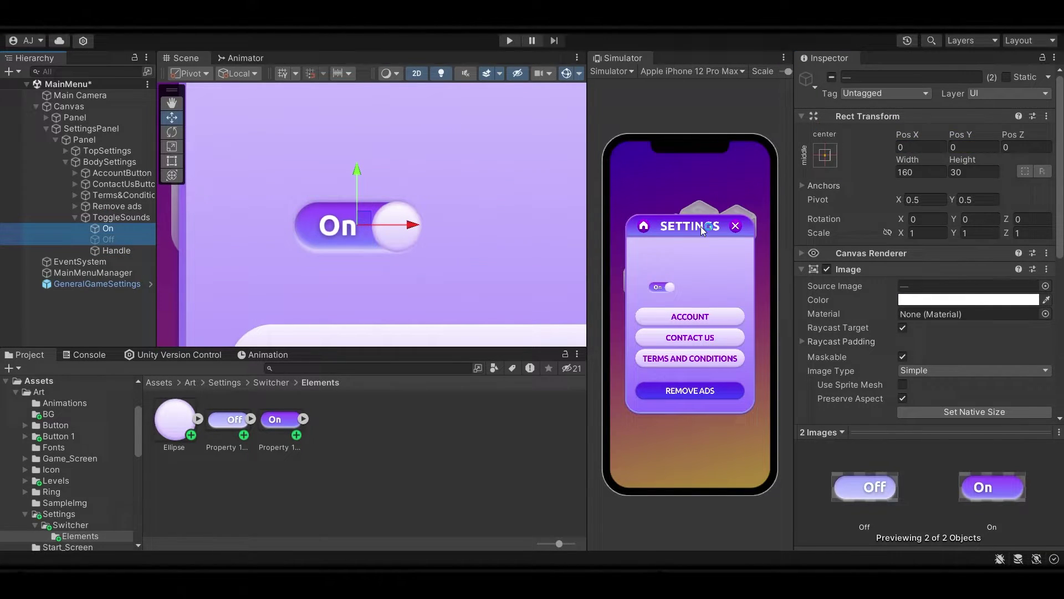
{"action": "scroll", "coordinate": [918, 224], "scroll_direction": "down", "scroll_amount": 5}
{"action": "scroll", "coordinate": [918, 224], "scroll_direction": "down", "scroll_amount": 4}
{"action": "left_click", "coordinate": [1018, 364]}
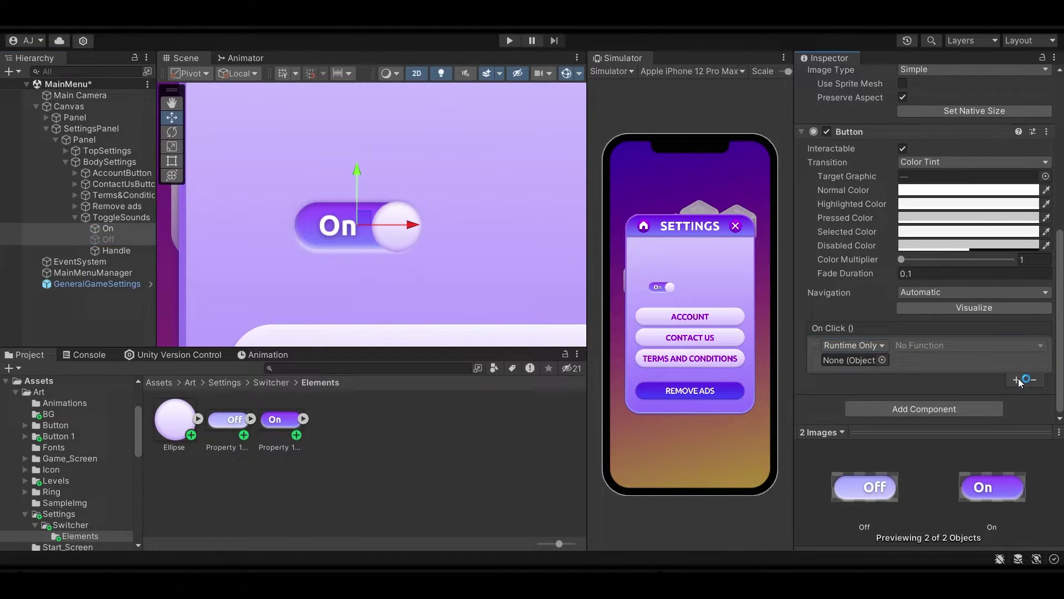
{"action": "left_click", "coordinate": [1018, 379]}
{"action": "left_click", "coordinate": [1019, 379]}
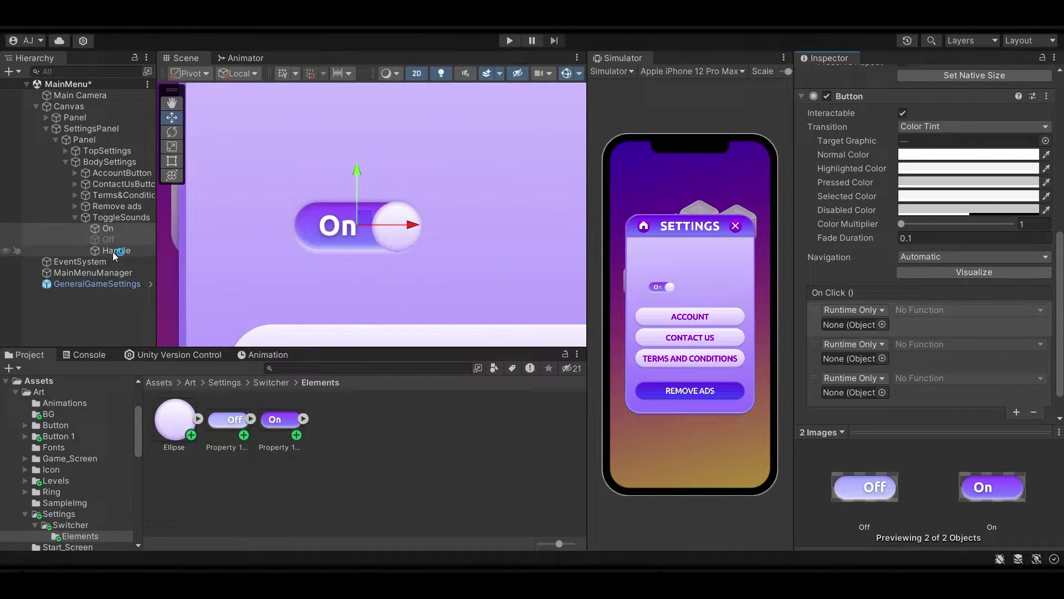
- Assign the On, Off and Handle objects as the targets of the three On Click events
{"action": "left_click_drag", "start_coordinate": [123, 228], "coordinate": [851, 325]}
{"action": "left_click_drag", "start_coordinate": [120, 228], "coordinate": [851, 358]}
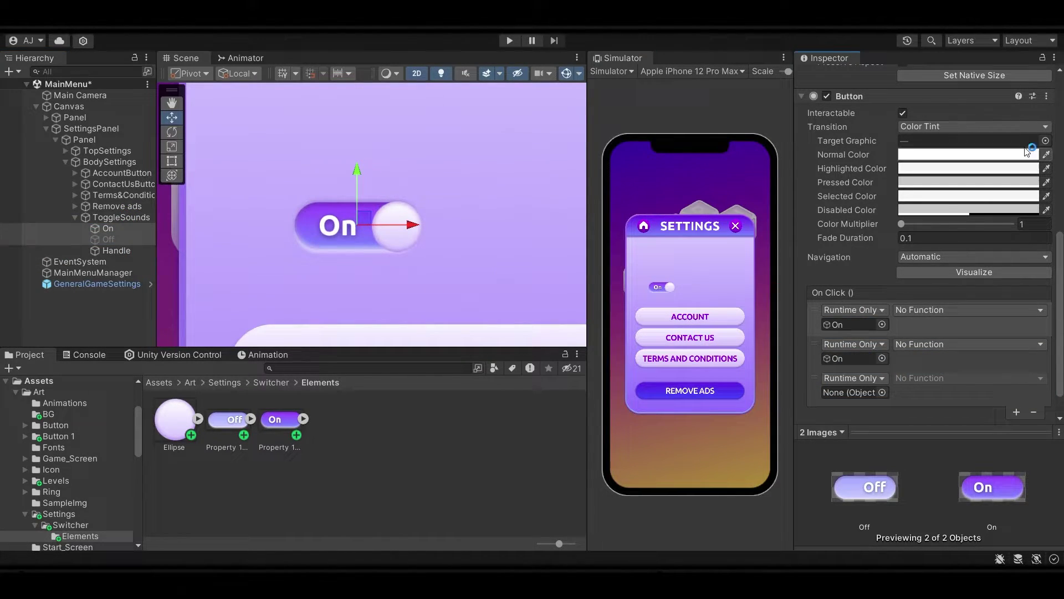
{"action": "left_click_drag", "start_coordinate": [108, 239], "coordinate": [854, 392]}
- Set the On Click functions for the On and Off targets to GameObject.SetActive, with On disabled and Off enabled for the On button
{"action": "left_click", "coordinate": [970, 309]}
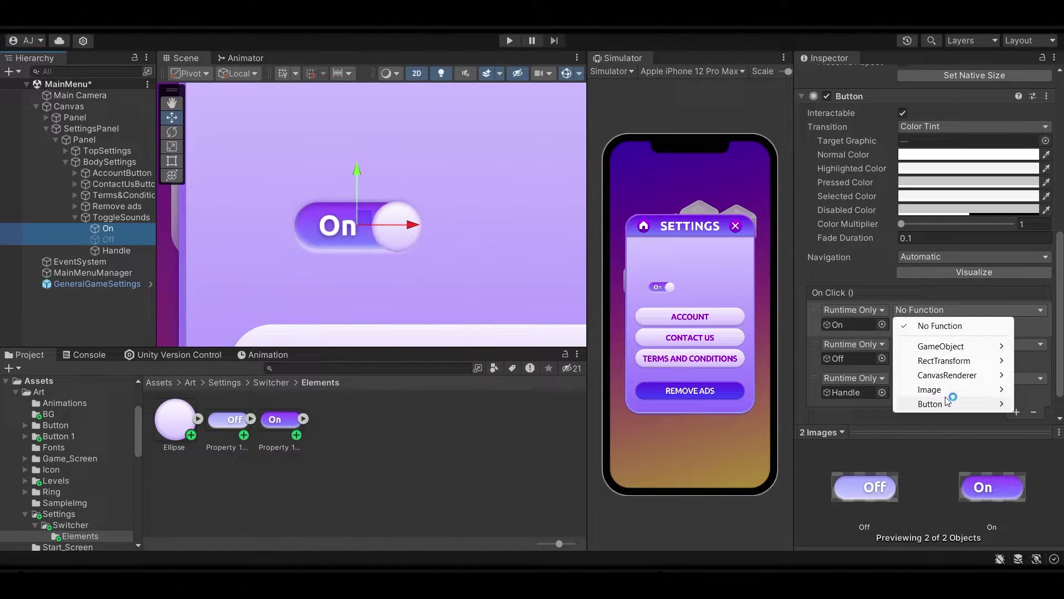
{"action": "mouse_move", "coordinate": [940, 346]}
{"action": "left_click", "coordinate": [775, 447]}
{"action": "left_click", "coordinate": [970, 344]}
{"action": "mouse_move", "coordinate": [940, 380]}
{"action": "left_click", "coordinate": [775, 481]}
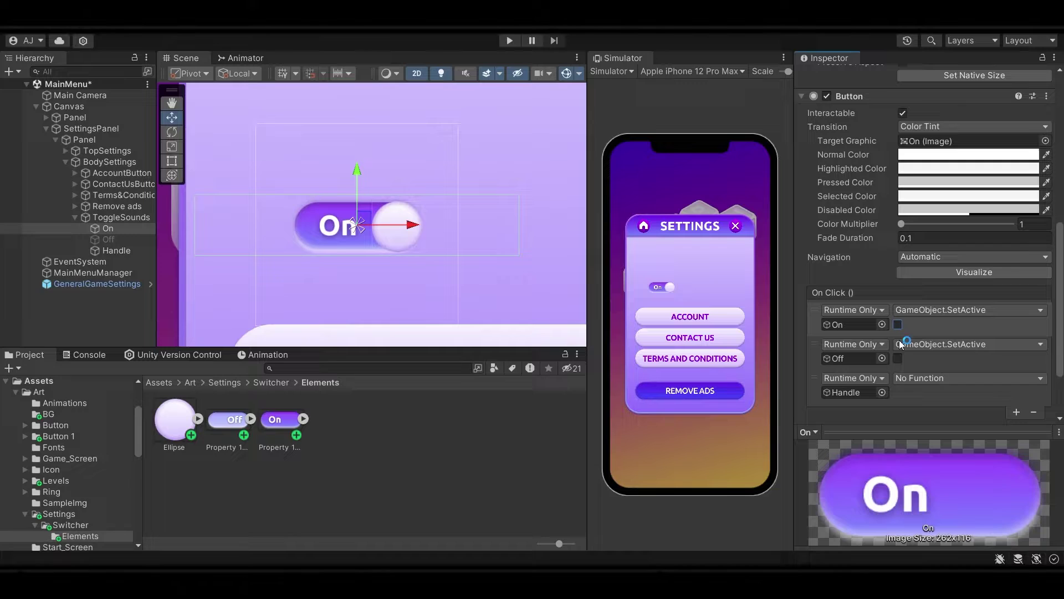
{"action": "left_click", "coordinate": [116, 250]}
{"action": "left_click", "coordinate": [108, 239]}
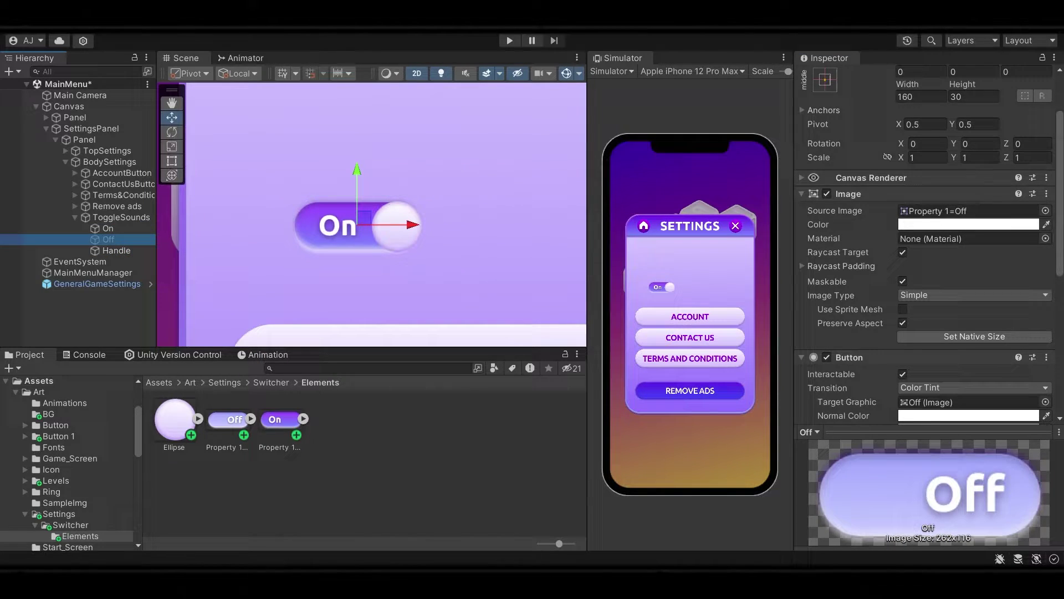
- Run the scene to test switching the toggle, and stop it again
{"action": "key", "text": "ctrl+p"}
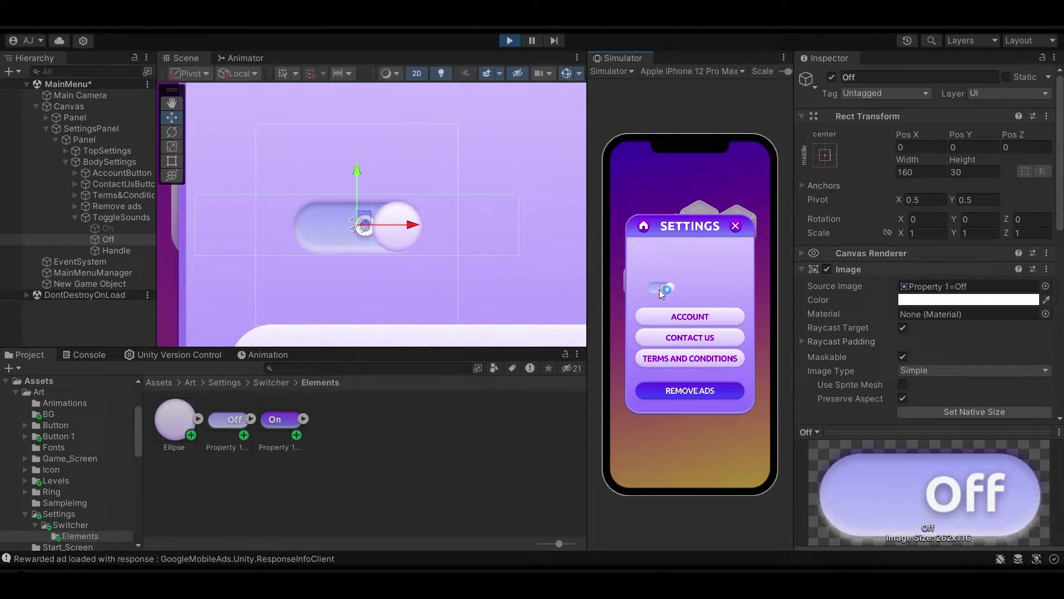
{"action": "key", "text": "ctrl+p"}
- Create an animation clip named ToggleOn for the Handle in the Elements folder
{"action": "left_click", "coordinate": [125, 251]}
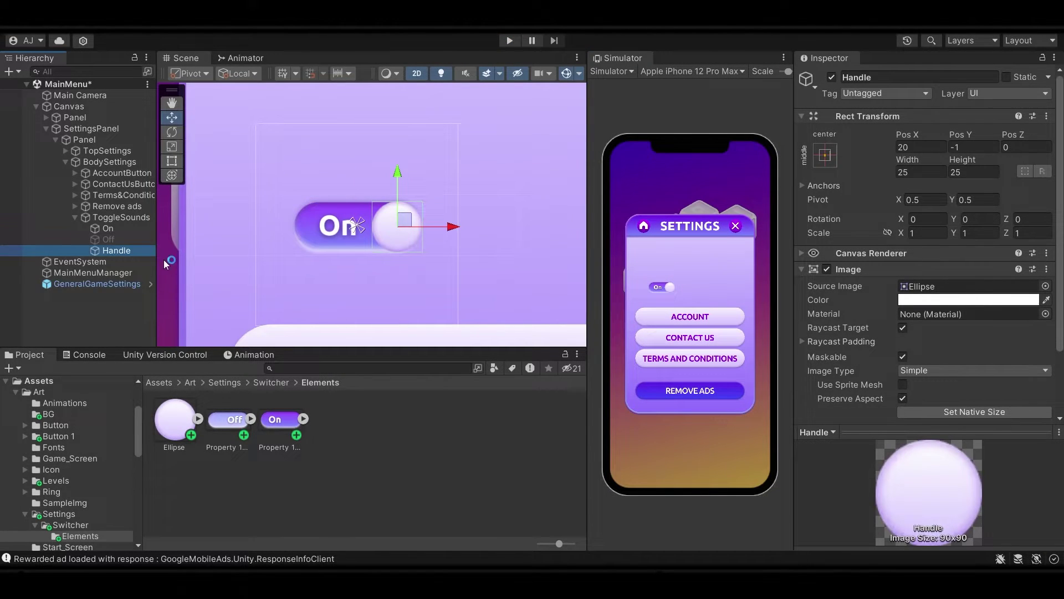
{"action": "left_click", "coordinate": [239, 354]}
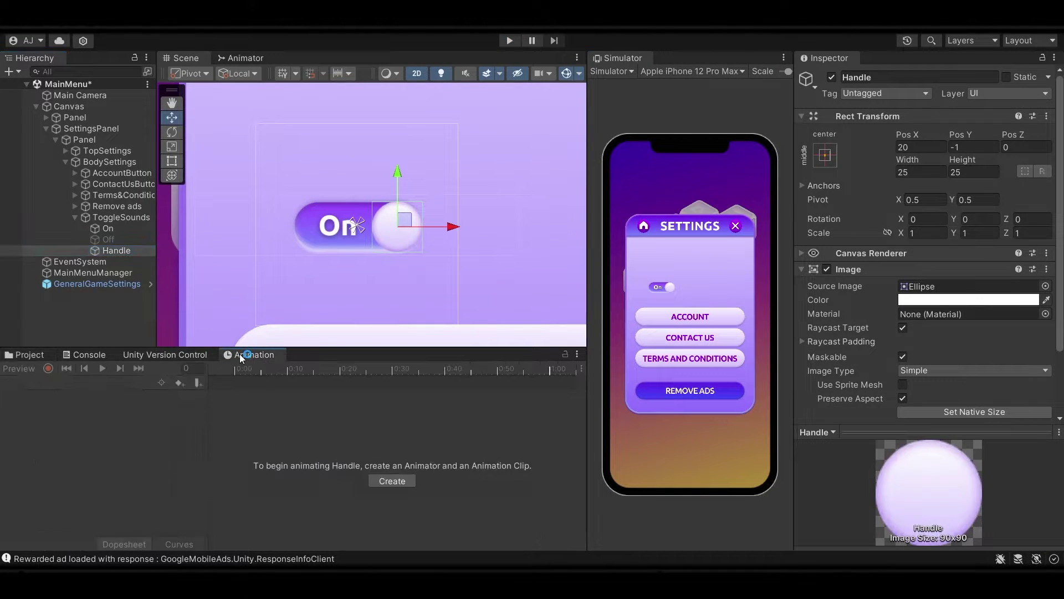
{"action": "left_click", "coordinate": [394, 484]}
{"action": "type", "text": "ToggleOn"}
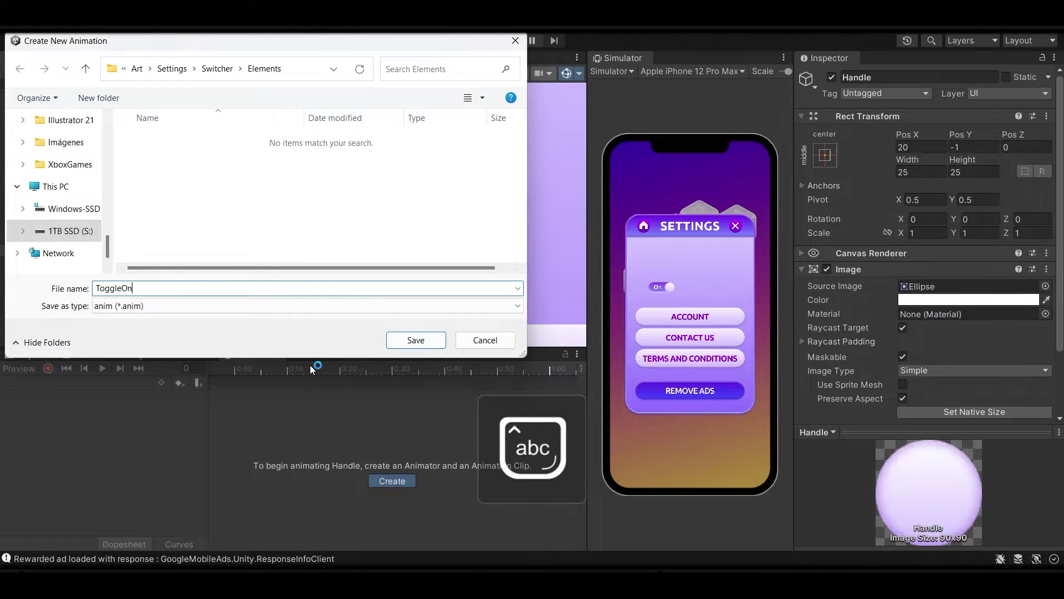
{"action": "key", "text": "Return"}
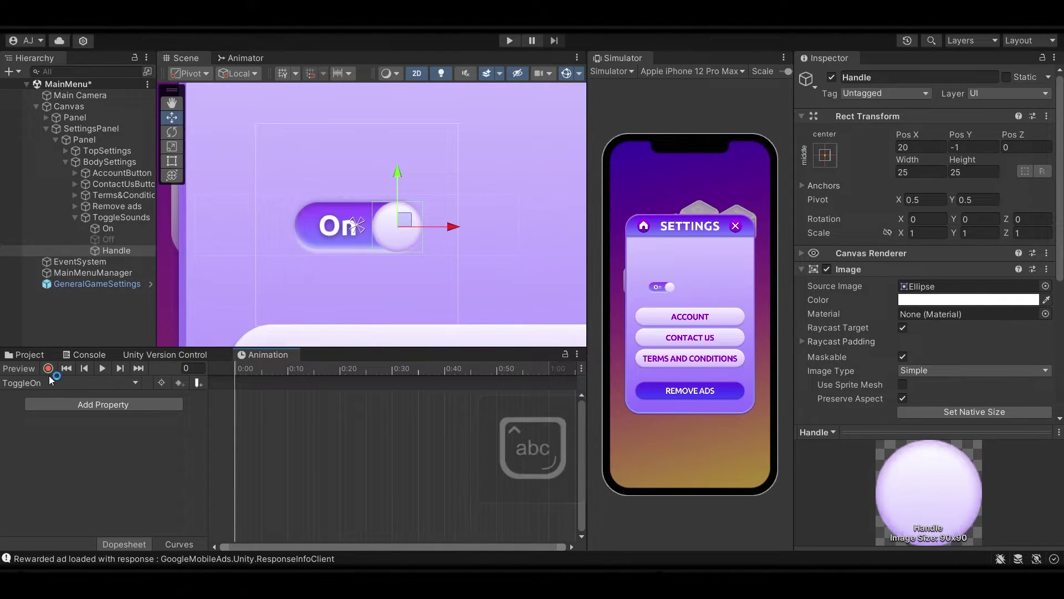
- Record the ToggleOn keyframes with the Handle's Pos X at -20 on frame 0 and 20 on frame 10, and leave preview mode
{"action": "left_click", "coordinate": [49, 370]}
{"action": "left_click", "coordinate": [288, 369]}
{"action": "left_click", "coordinate": [918, 146]}
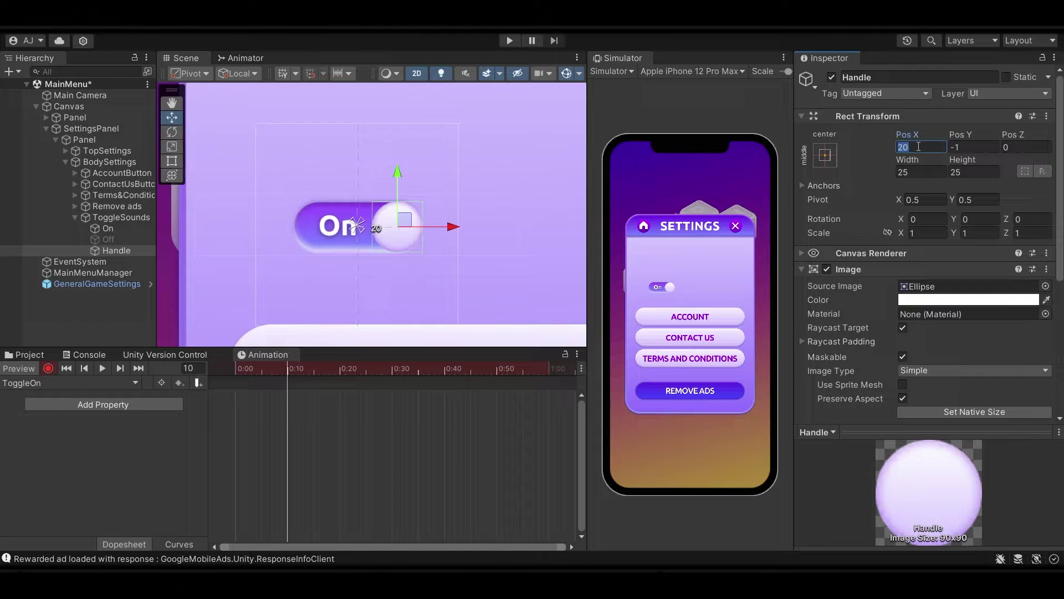
{"action": "type", "text": "20"}
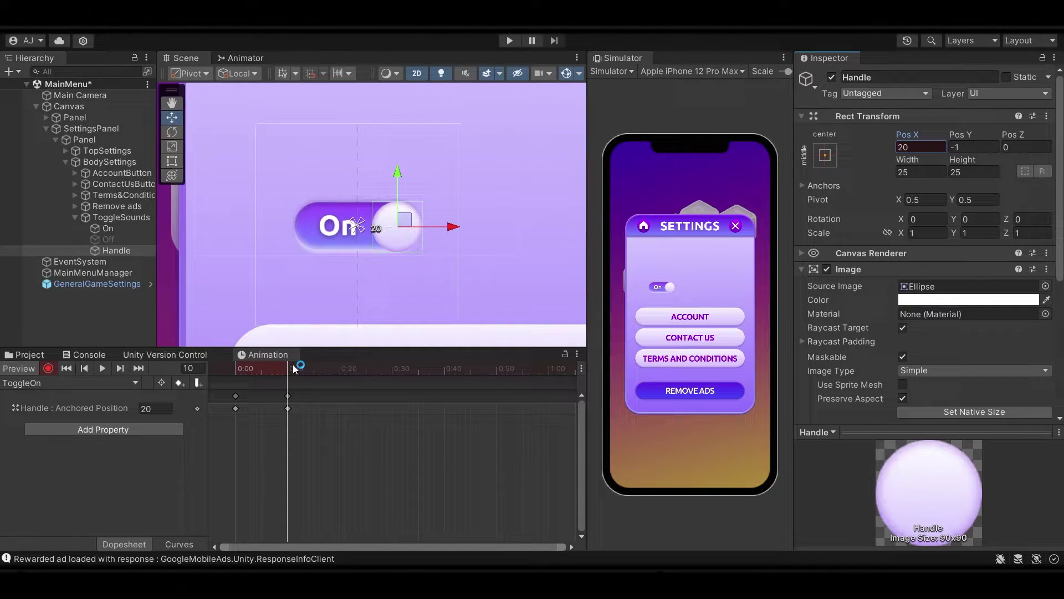
{"action": "left_click_drag", "start_coordinate": [294, 370], "coordinate": [236, 368]}
{"action": "type", "text": "-"}
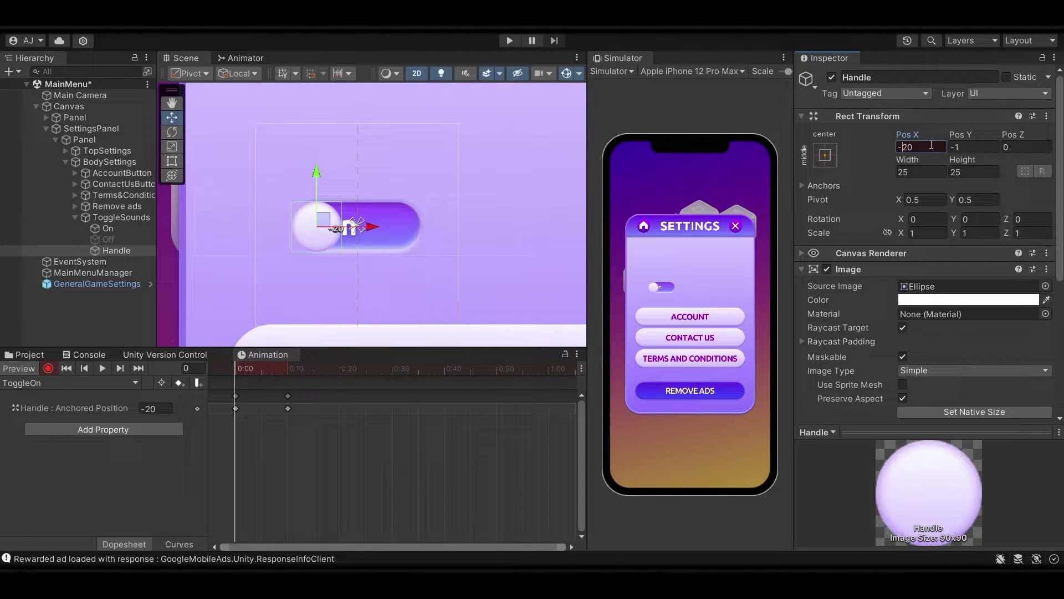
{"action": "mouse_move", "coordinate": [236, 371]}
{"action": "left_mouse_down"}
{"action": "mouse_move", "coordinate": [288, 376]}
{"action": "mouse_move", "coordinate": [228, 377]}
{"action": "left_mouse_up"}
{"action": "left_click", "coordinate": [43, 369]}
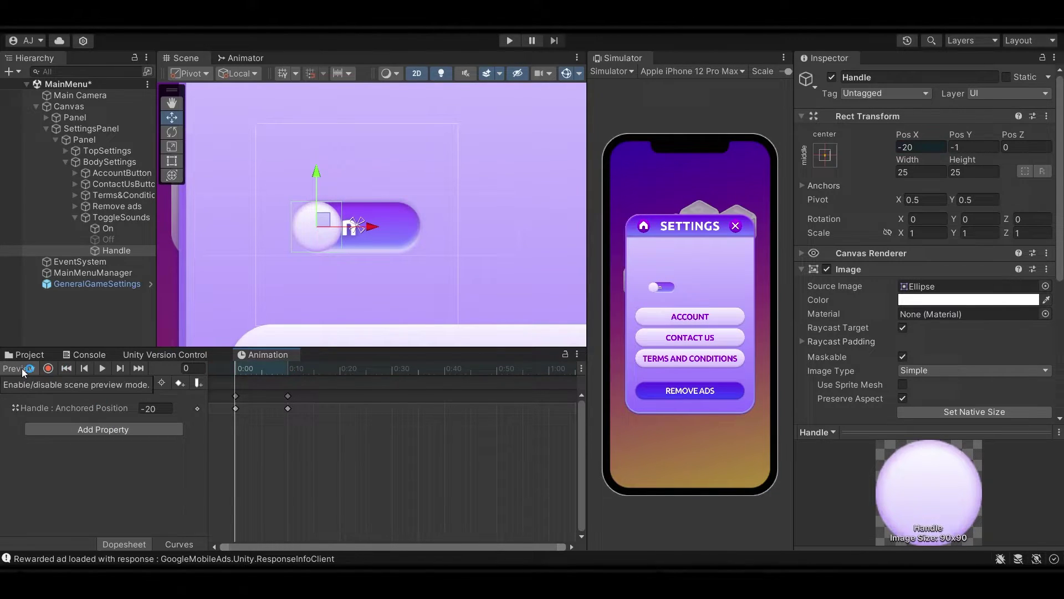
{"action": "left_click", "coordinate": [24, 369]}
- Create a second animation clip for the Handle named ToggleOff
{"action": "left_click", "coordinate": [32, 384]}
{"action": "left_click", "coordinate": [61, 419]}
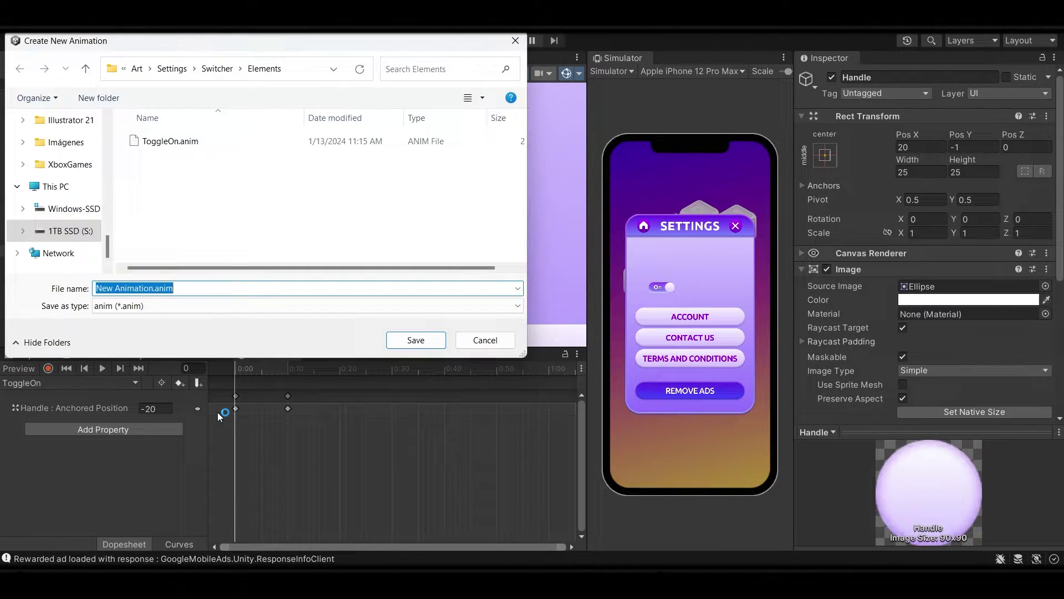
{"action": "type", "text": "ToggleOff"}
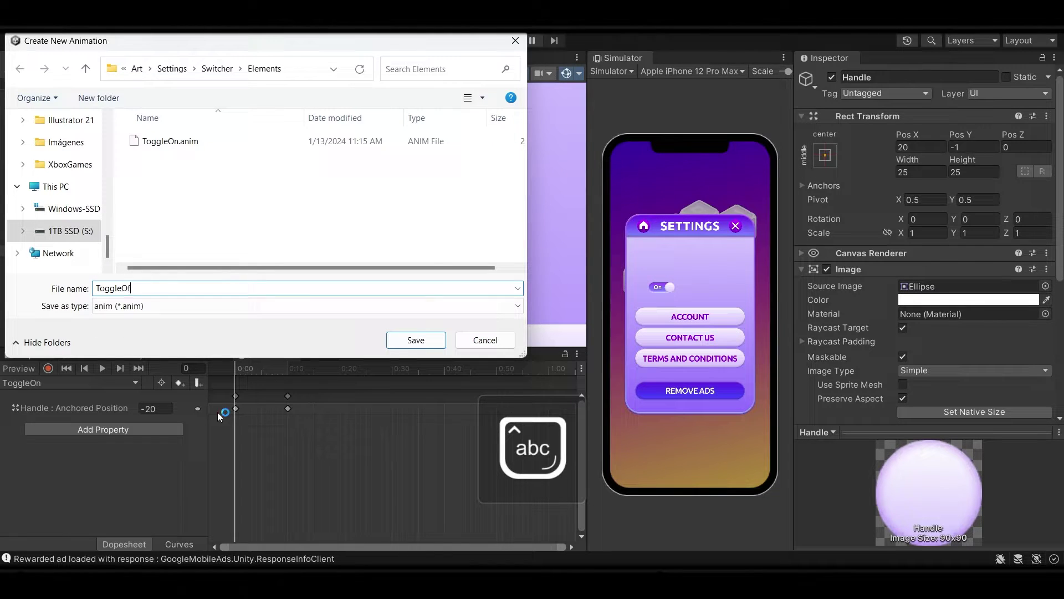
{"action": "left_click", "coordinate": [437, 343]}
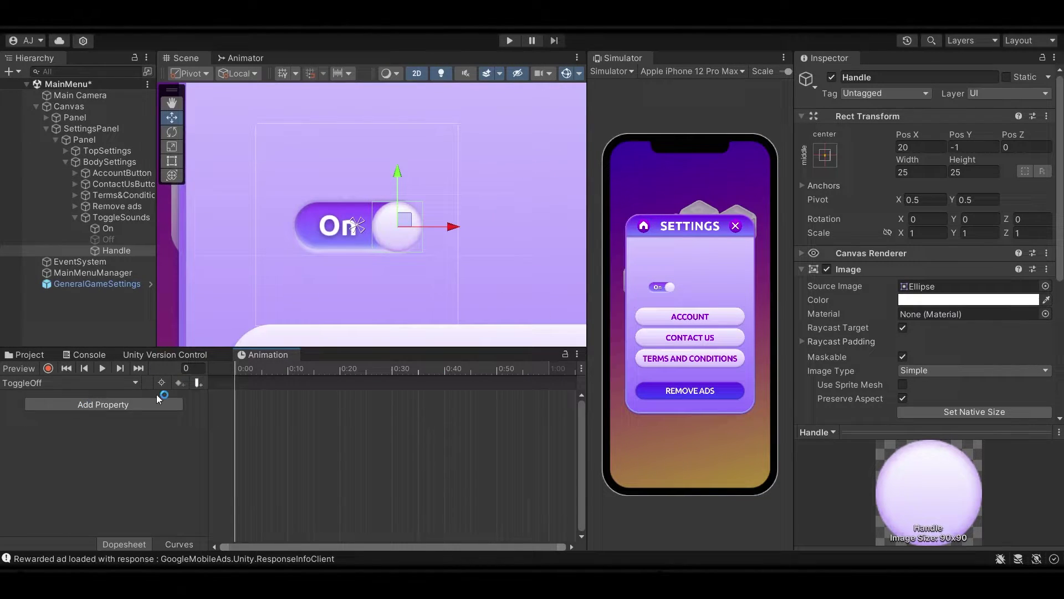
- Record the ToggleOff keyframes with the Handle's Pos X at 20 on frame 0 and -20 on frame 10
{"action": "left_click", "coordinate": [48, 368]}
{"action": "left_click", "coordinate": [262, 371]}
{"action": "left_click_drag", "start_coordinate": [263, 372], "coordinate": [236, 372]}
{"action": "type", "text": "-20"}
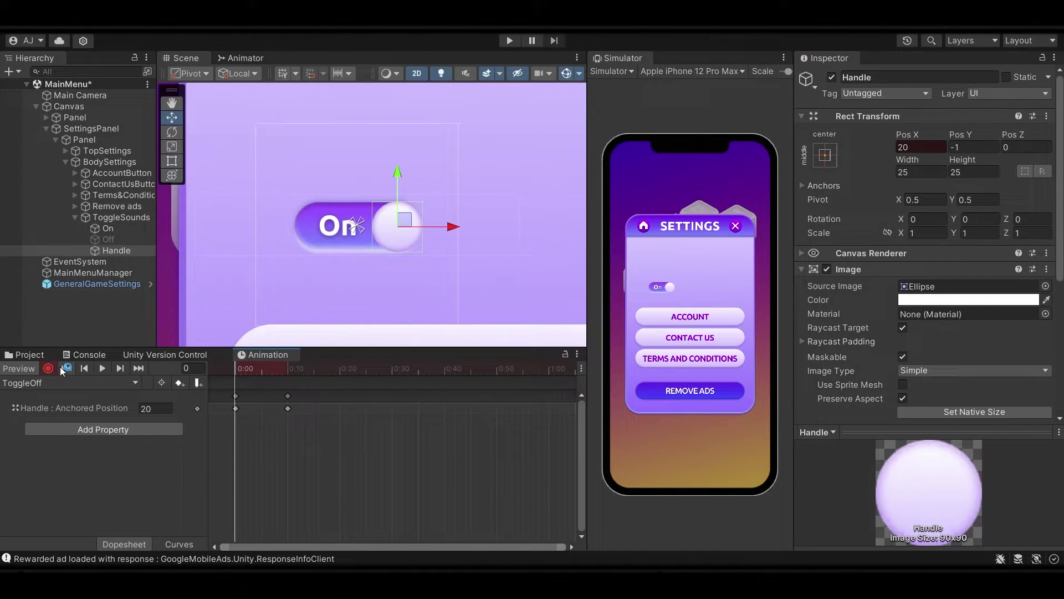
{"action": "left_click", "coordinate": [48, 368]}
- Create a third animation clip for the Handle named NoAnim-StartToggle in the Elements folder
{"action": "left_click", "coordinate": [69, 382]}
{"action": "left_click", "coordinate": [39, 431]}
{"action": "type", "text": "NoAnim"}
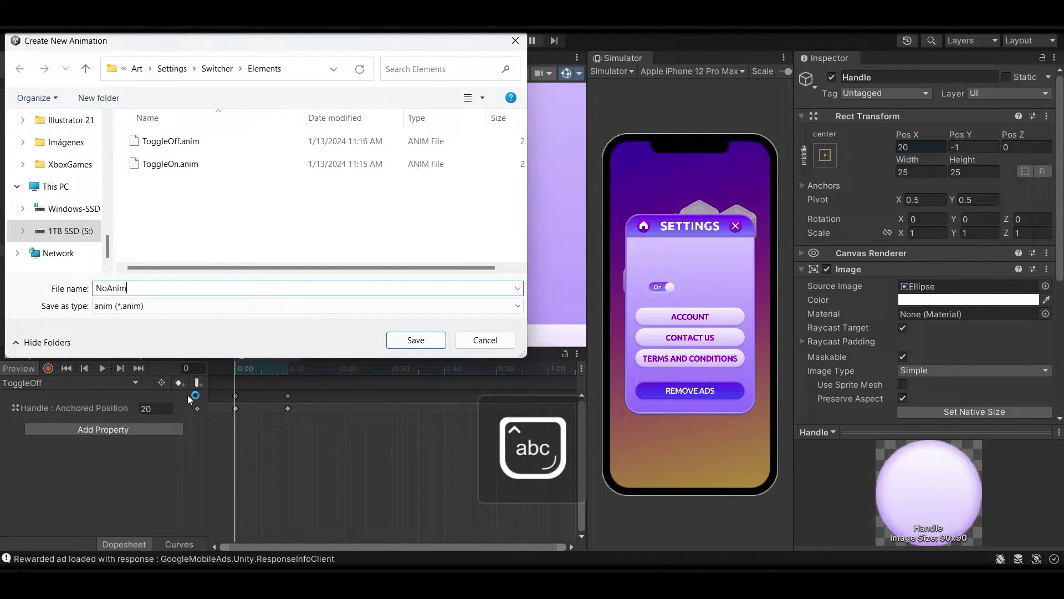
{"action": "type", "text": "-StartToggle"}
{"action": "key", "text": "Return"}
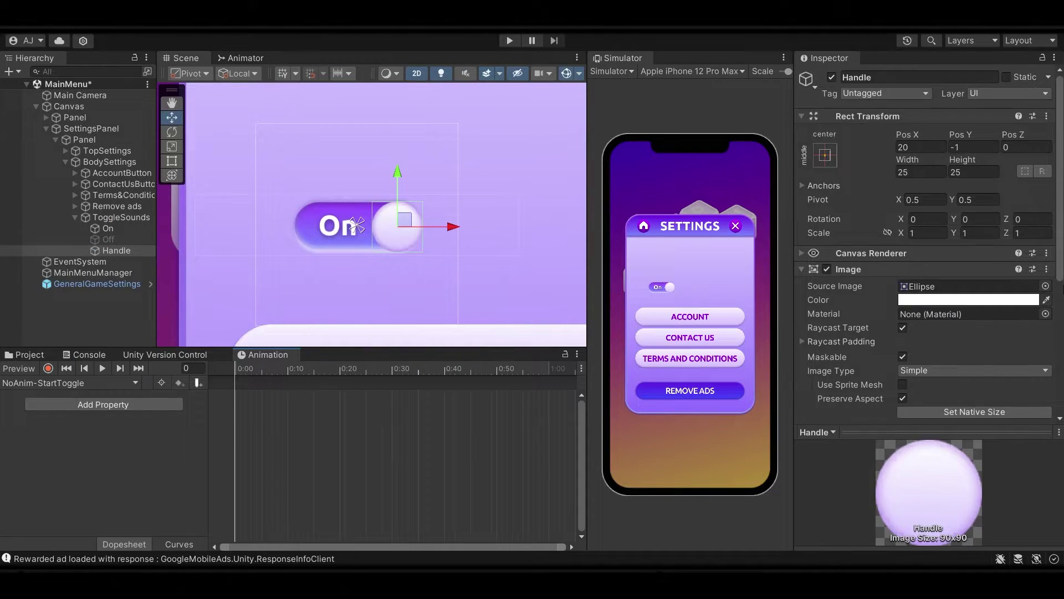
- Open the Handle's animator controller and arrange the NoAnim-StartToggle, ToggleOn and ToggleOff states in a column
{"action": "scroll", "coordinate": [936, 244], "scroll_direction": "down", "scroll_amount": 5}
{"action": "double_click", "coordinate": [941, 223]}
{"action": "scroll", "coordinate": [412, 221], "scroll_direction": "up", "scroll_amount": 3}
{"action": "scroll", "coordinate": [414, 219], "scroll_direction": "down", "scroll_amount": 7}
{"action": "left_click_drag", "start_coordinate": [455, 150], "coordinate": [380, 262]}
{"action": "left_click_drag", "start_coordinate": [471, 174], "coordinate": [469, 261]}
{"action": "left_click_drag", "start_coordinate": [483, 198], "coordinate": [387, 263]}
{"action": "left_click_drag", "start_coordinate": [364, 250], "coordinate": [455, 230]}
{"action": "left_click_drag", "start_coordinate": [363, 262], "coordinate": [443, 209]}
- Make NoAnim-StartToggle the default state of the animator and place the Entry node above it
{"action": "right_click", "coordinate": [391, 194]}
{"action": "left_click", "coordinate": [445, 203]}
{"action": "left_click", "coordinate": [467, 215]}
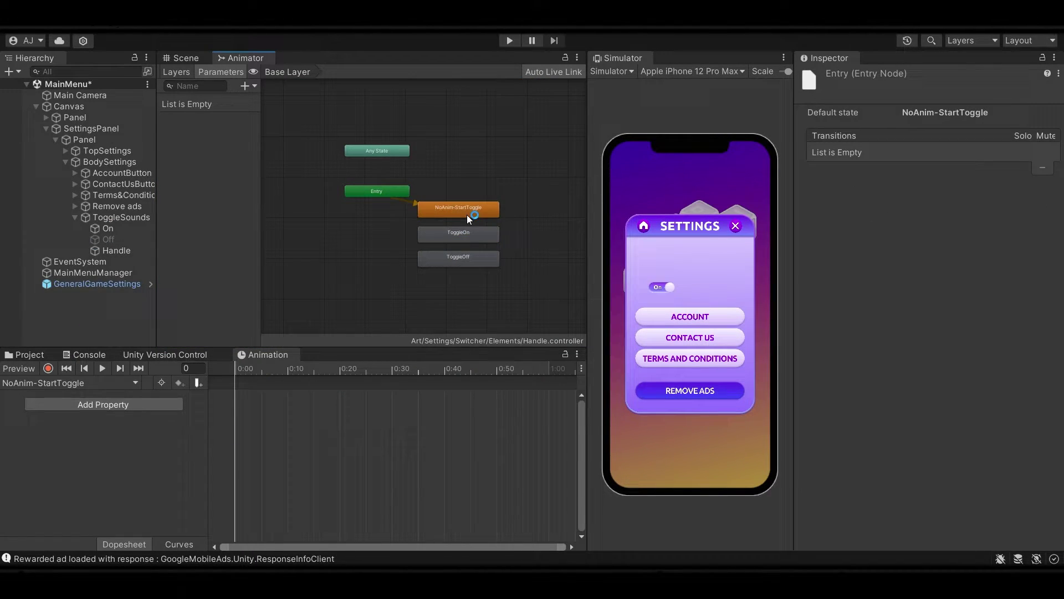
{"action": "left_click_drag", "start_coordinate": [374, 195], "coordinate": [452, 166]}
{"action": "left_click", "coordinate": [387, 241]}
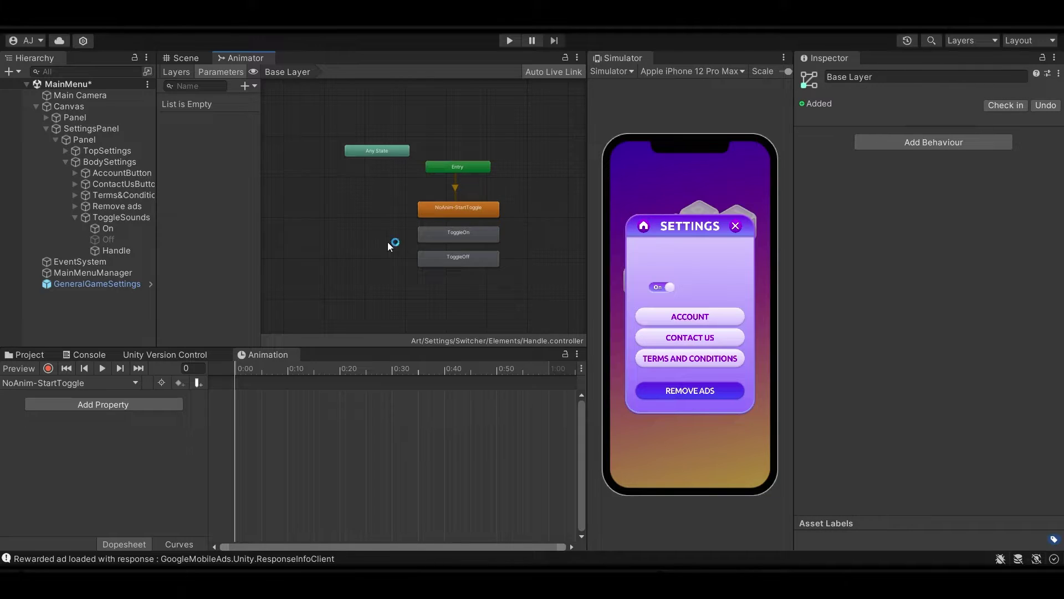
- For the On and Off buttons together, set the Handle's On Click entry to the Animator function Play (string)
{"action": "left_click", "coordinate": [133, 218]}
{"action": "left_click", "coordinate": [126, 228]}
{"action": "left_click", "coordinate": [126, 239], "text": "ctrl"}
{"action": "scroll", "coordinate": [986, 288], "scroll_direction": "down", "scroll_amount": 10}
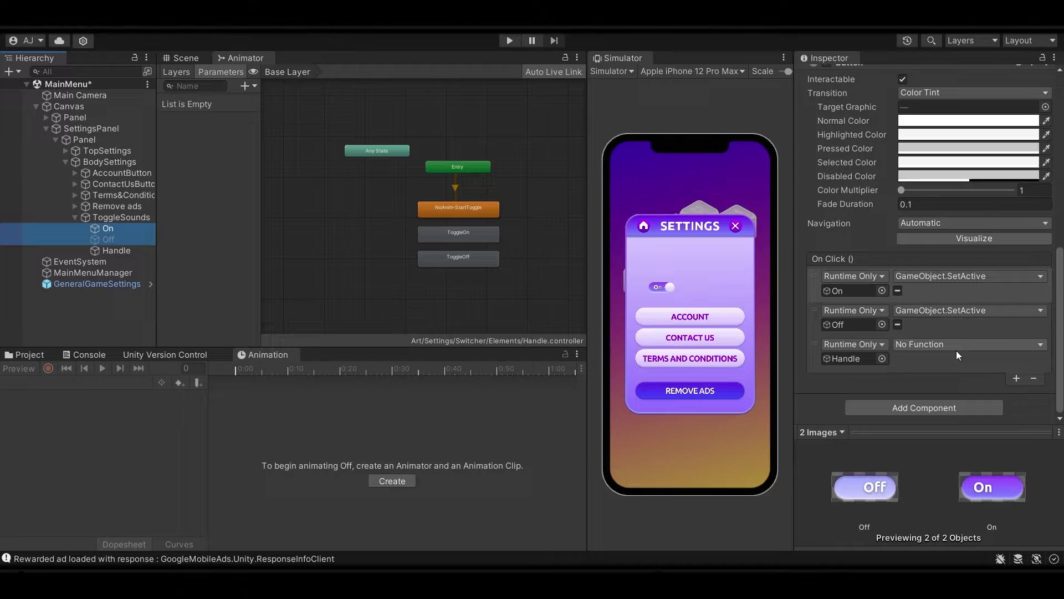
{"action": "left_click", "coordinate": [956, 349]}
{"action": "mouse_move", "coordinate": [971, 438]}
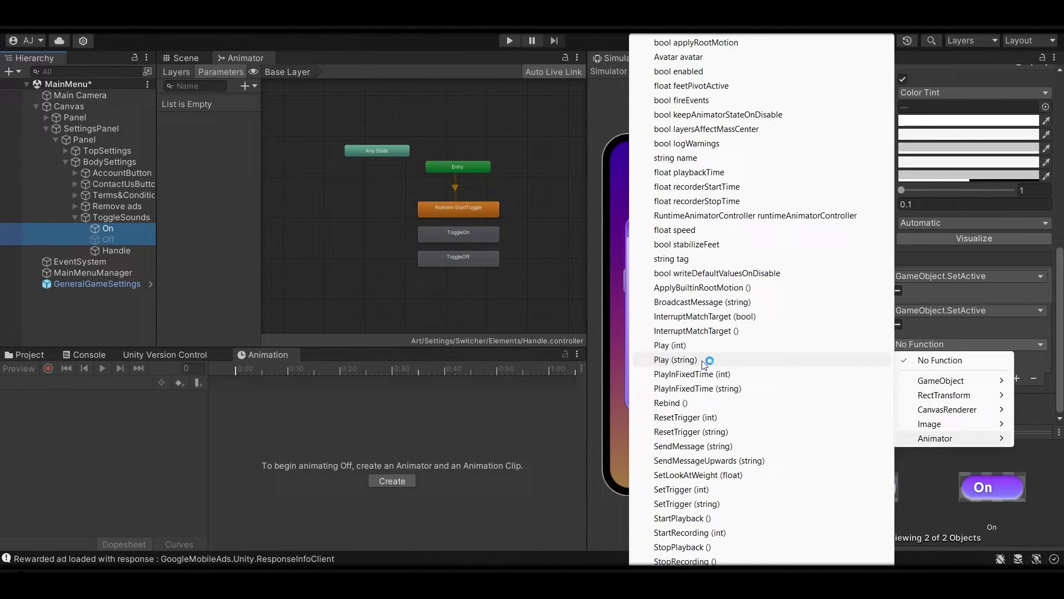
{"action": "left_click", "coordinate": [675, 360]}
- Enter animation state names in the On and Off buttons' Animator.Play entries and run the scene to try them
{"action": "left_click", "coordinate": [123, 229]}
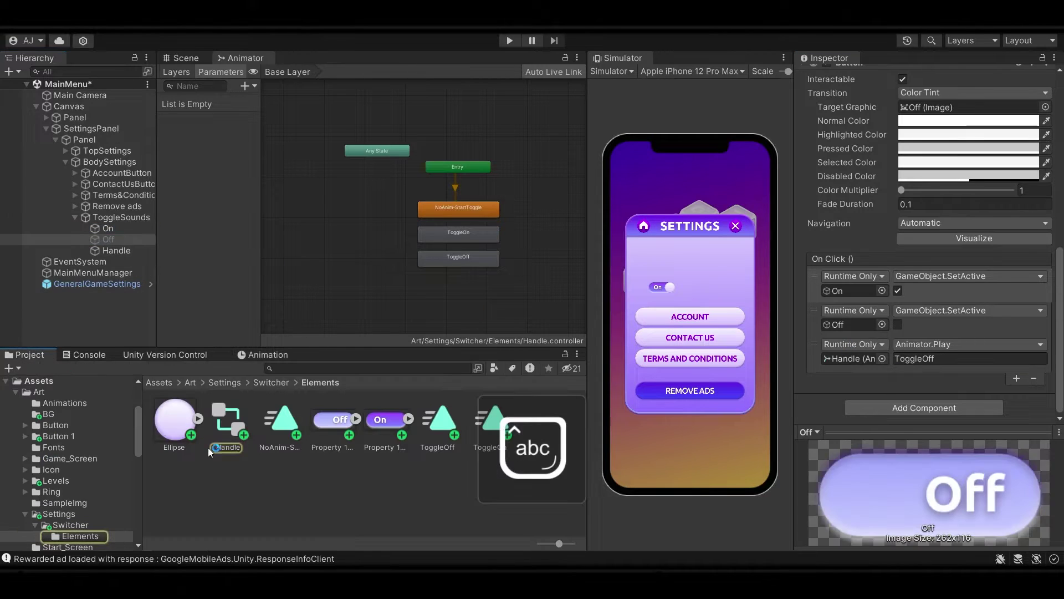
{"action": "left_click", "coordinate": [294, 465]}
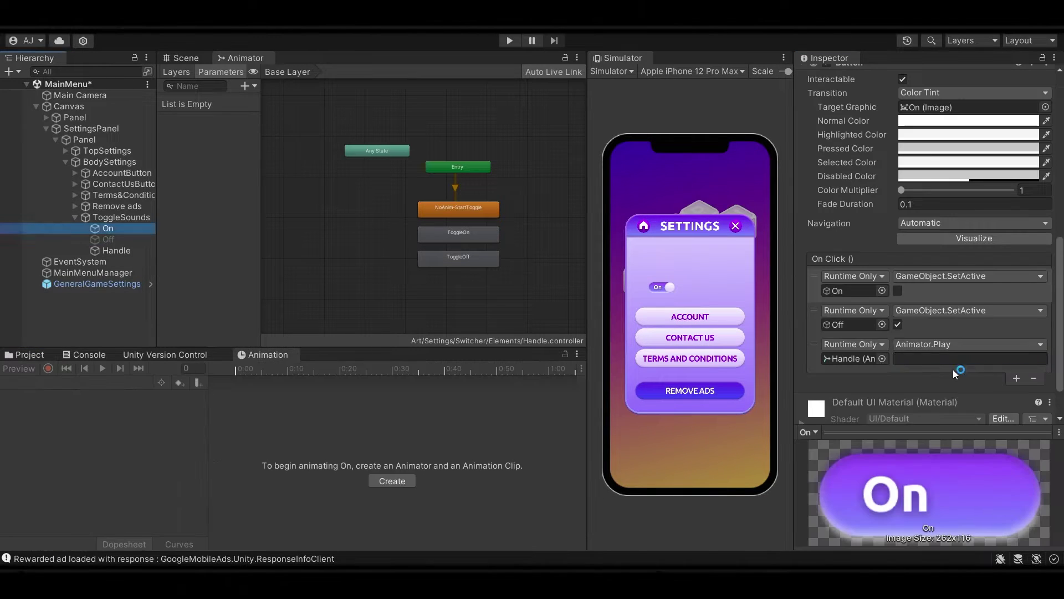
{"action": "left_click", "coordinate": [955, 358]}
{"action": "type", "text": "Tog"}
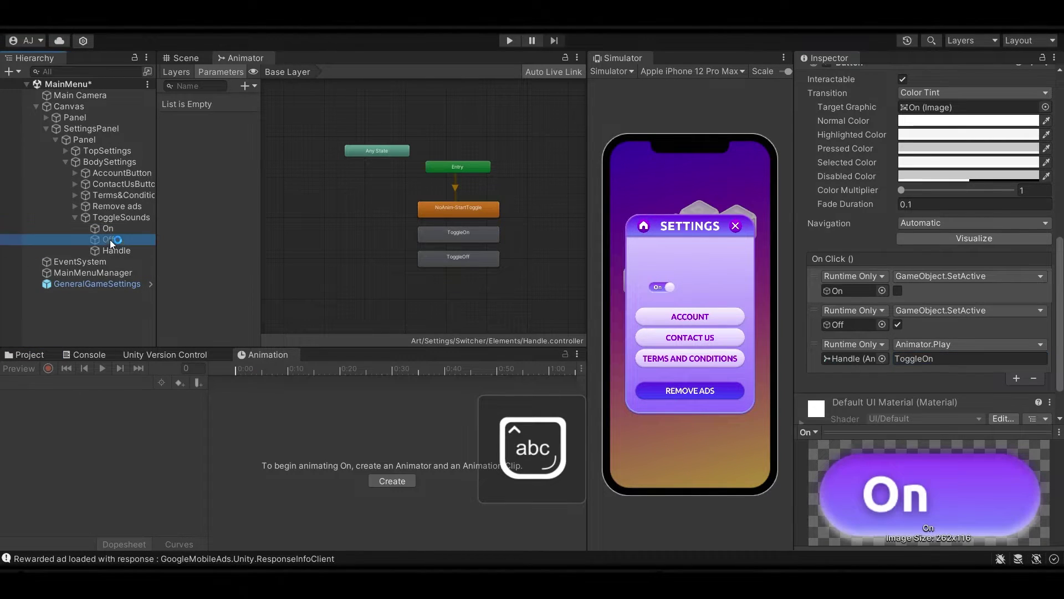
{"action": "type", "text": "T"}
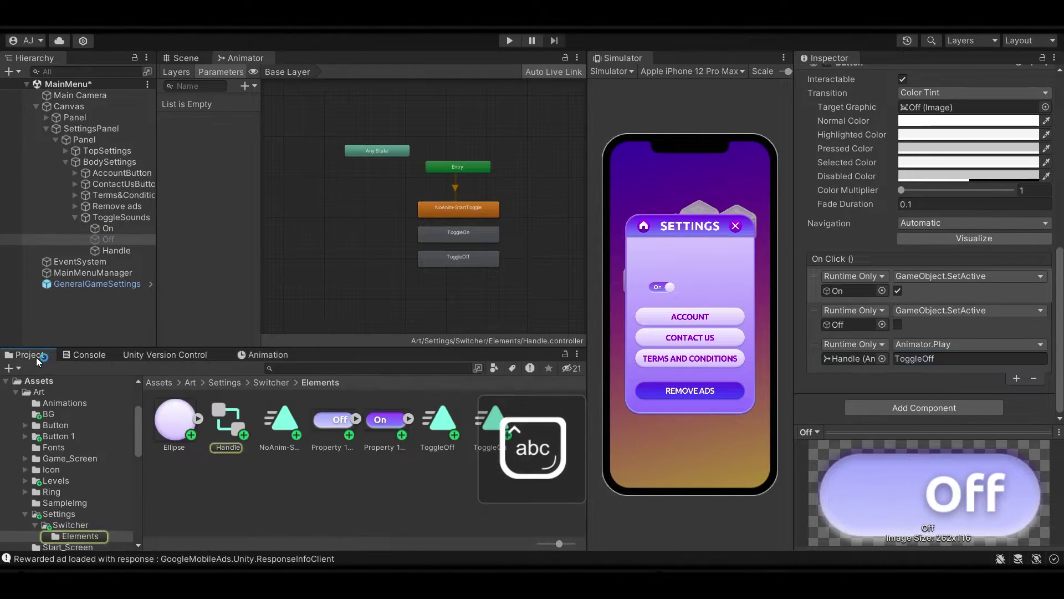
{"action": "key", "text": "ctrl+p"}
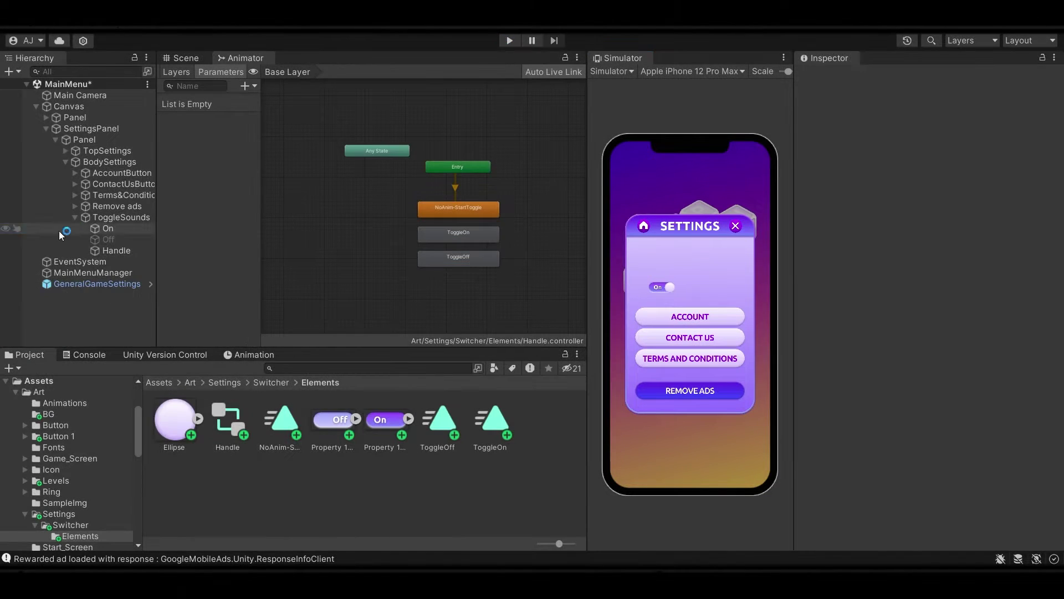
- Swap the Animator.Play state names so the On button plays ToggleOff and the Off button plays ToggleOn
{"action": "left_click", "coordinate": [67, 228]}
{"action": "scroll", "coordinate": [926, 333], "scroll_direction": "down", "scroll_amount": 5}
{"action": "left_click", "coordinate": [946, 390]}
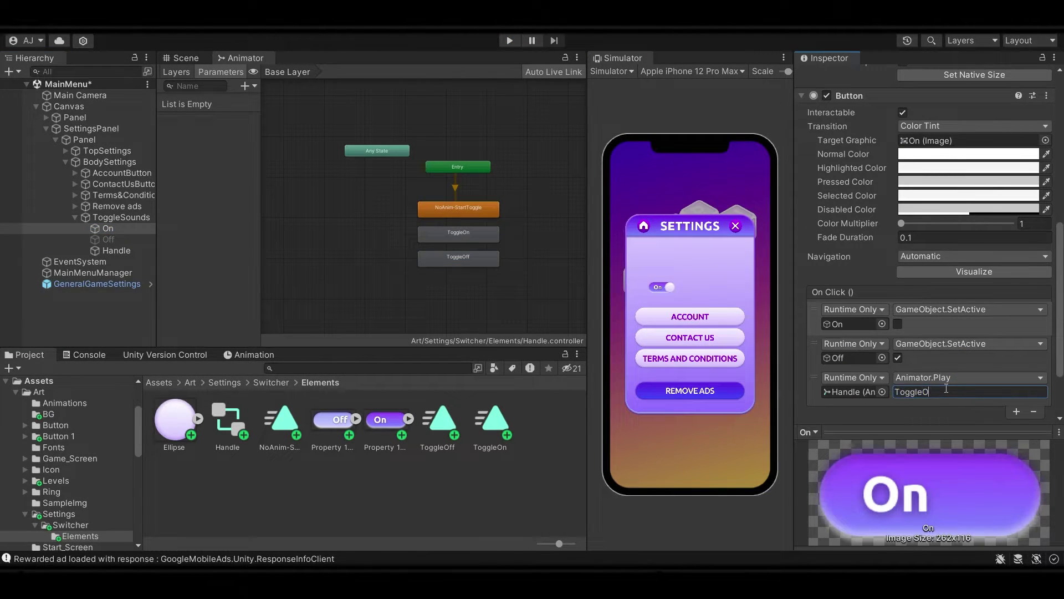
{"action": "left_click", "coordinate": [109, 240]}
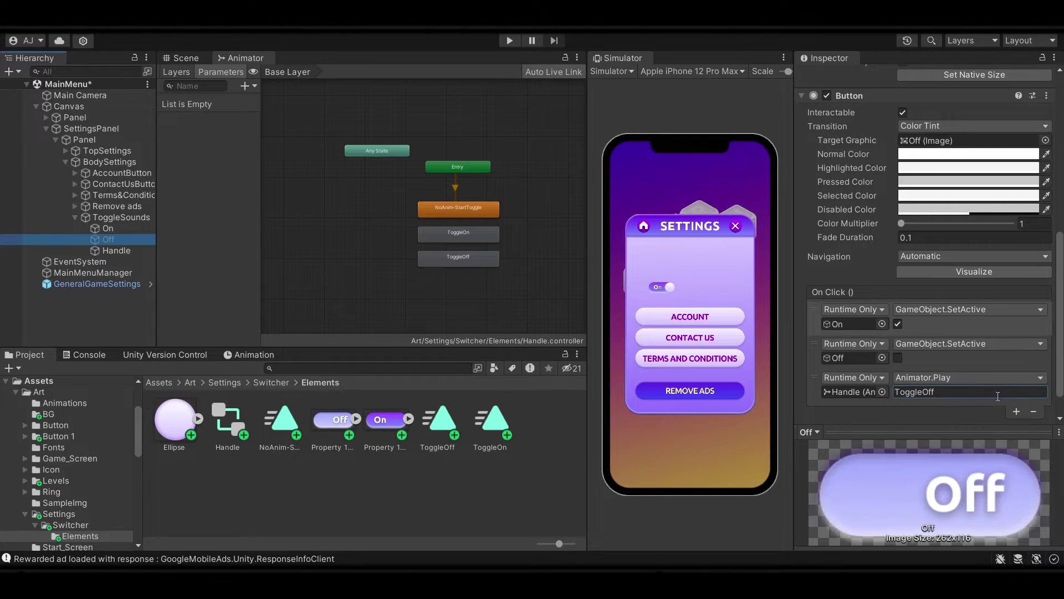
- Run the scene to test the switch, and turn off Raycast Target on the Handle's image
{"action": "key", "text": "ctrl+p"}
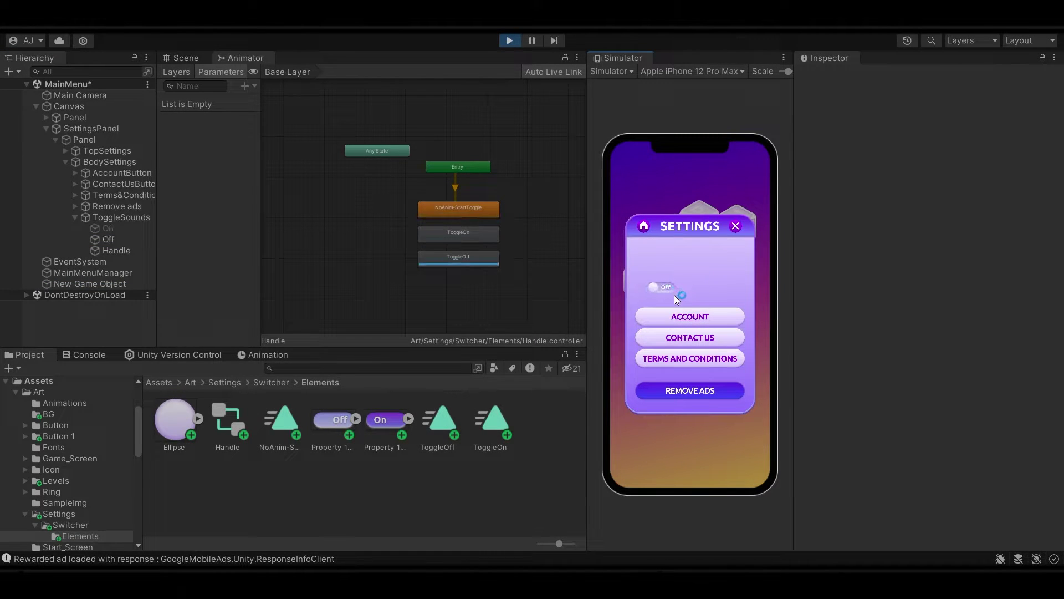
{"action": "left_click", "coordinate": [664, 287]}
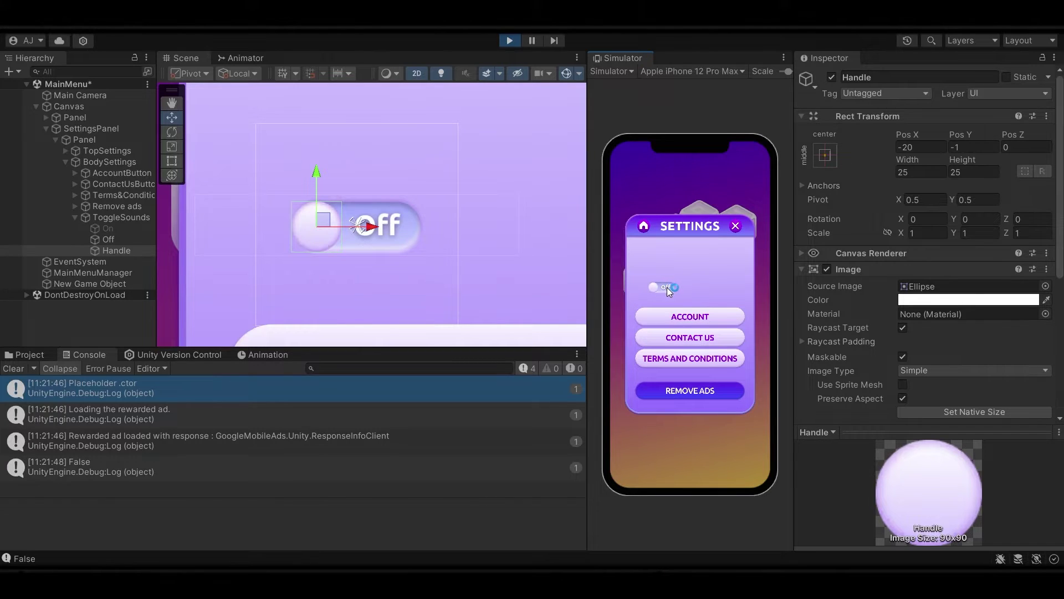
{"action": "left_click", "coordinate": [671, 287]}
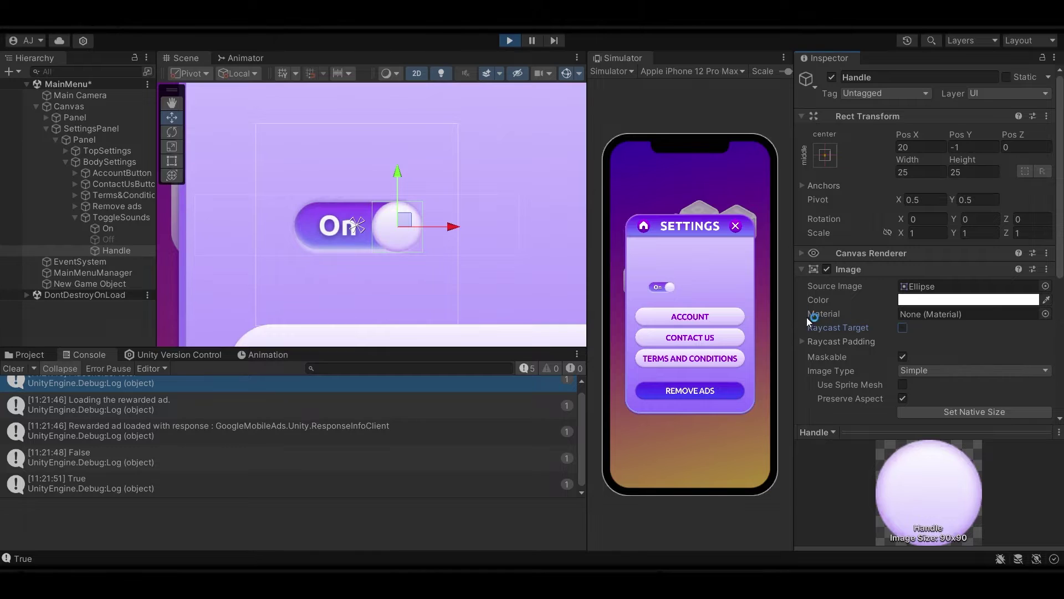
{"action": "left_click", "coordinate": [672, 288]}
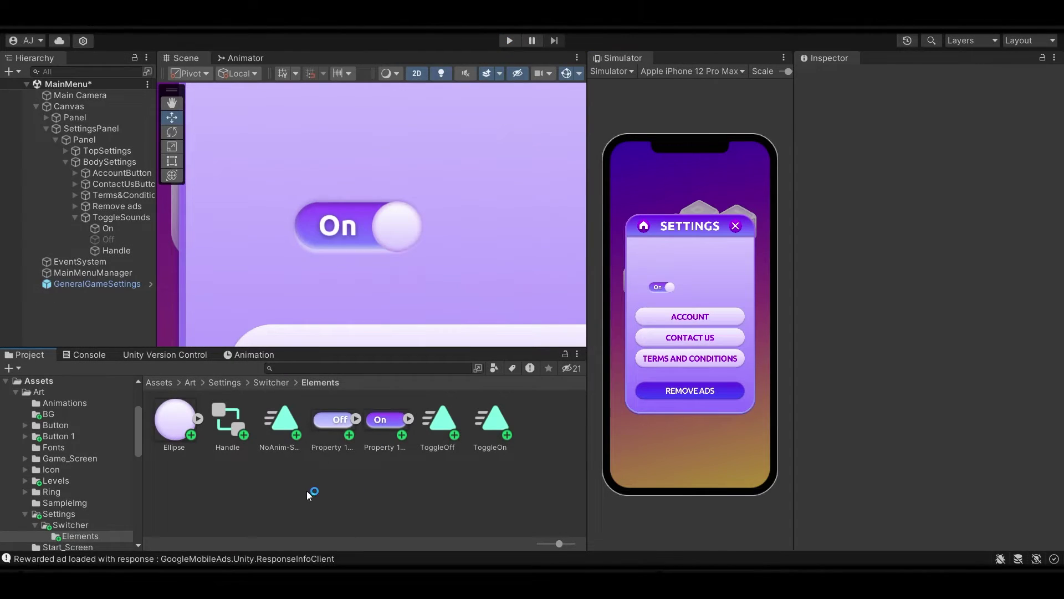
- Create a C# script named Toggle in the Elements folder
{"action": "right_click", "coordinate": [308, 492]}
{"action": "mouse_move", "coordinate": [333, 74]}
{"action": "left_click", "coordinate": [554, 177]}
{"action": "type", "text": "Toggle"}
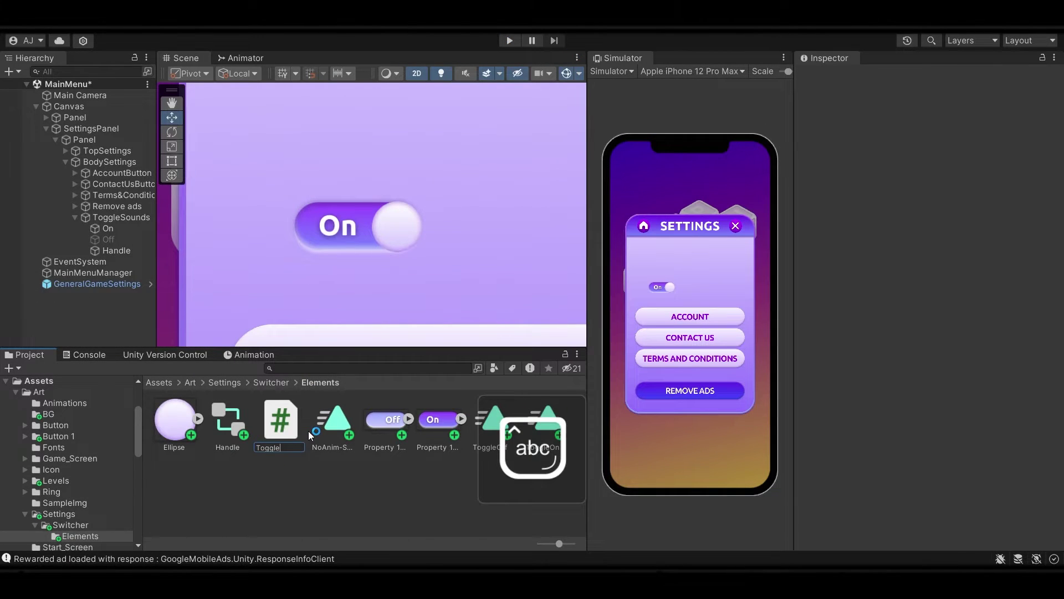
{"action": "key", "text": "Return"}
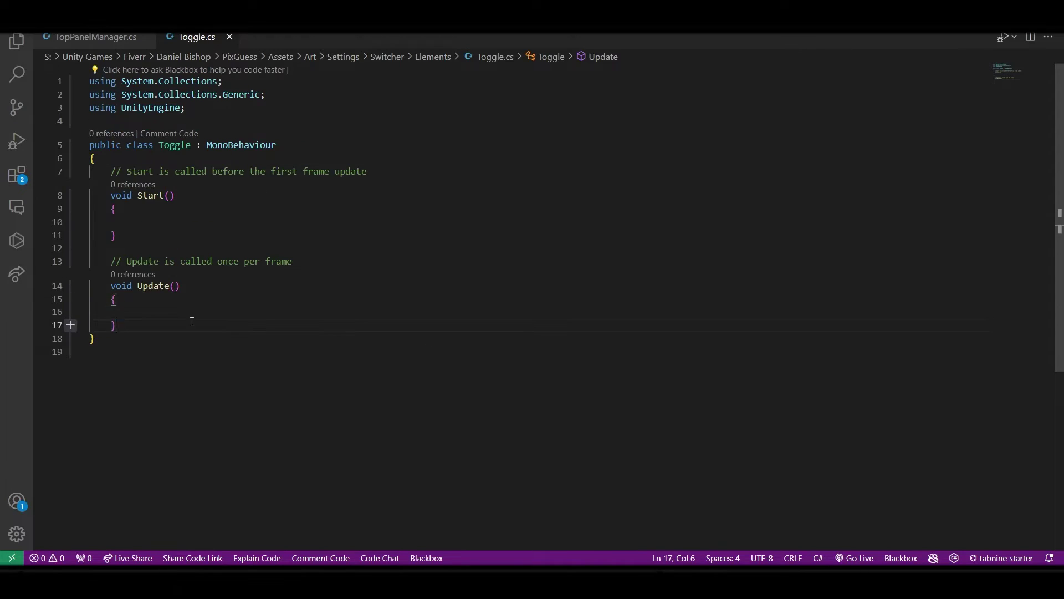
- In the code editor, remove the Update method and the template comment above Start from the Toggle script
{"action": "left_click_drag", "start_coordinate": [193, 322], "coordinate": [189, 235]}
{"action": "key", "text": "BackSpace"}
{"action": "left_click", "coordinate": [385, 168]}
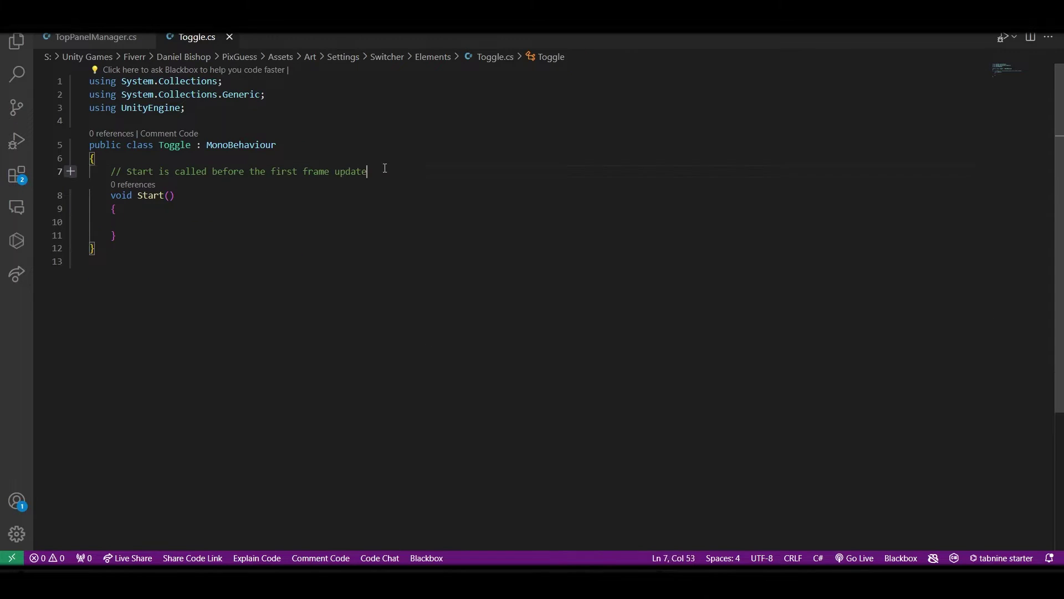
{"action": "key", "text": "shift+Home"}
{"action": "key", "text": "BackSpace"}
- Declare a public bool named value in the Toggle class and set it to true in Start
{"action": "type", "text": "public bool value"}
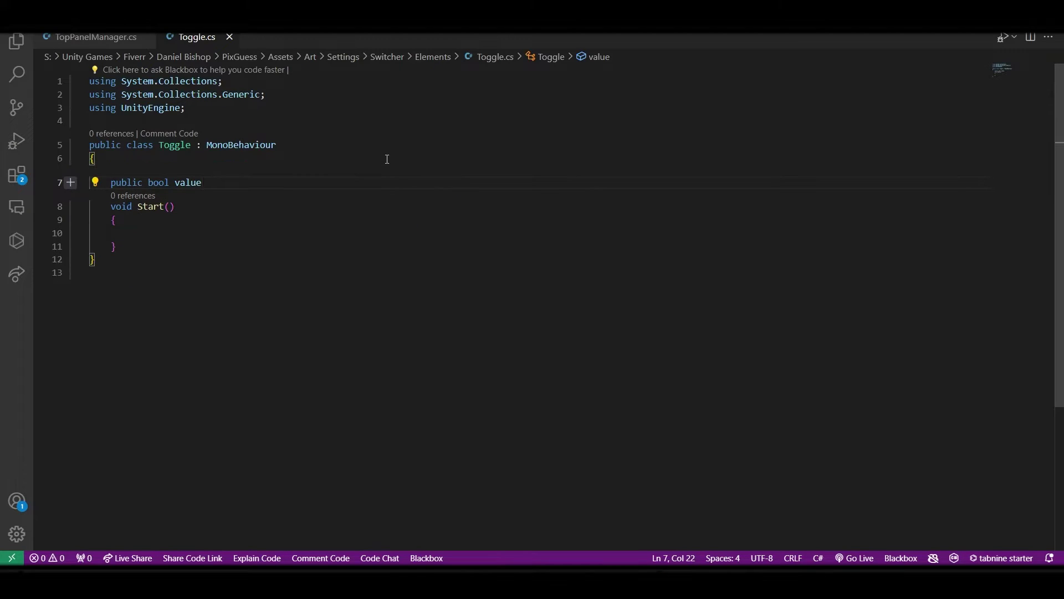
{"action": "left_click", "coordinate": [205, 230]}
{"action": "type", "text": "value = true;"}
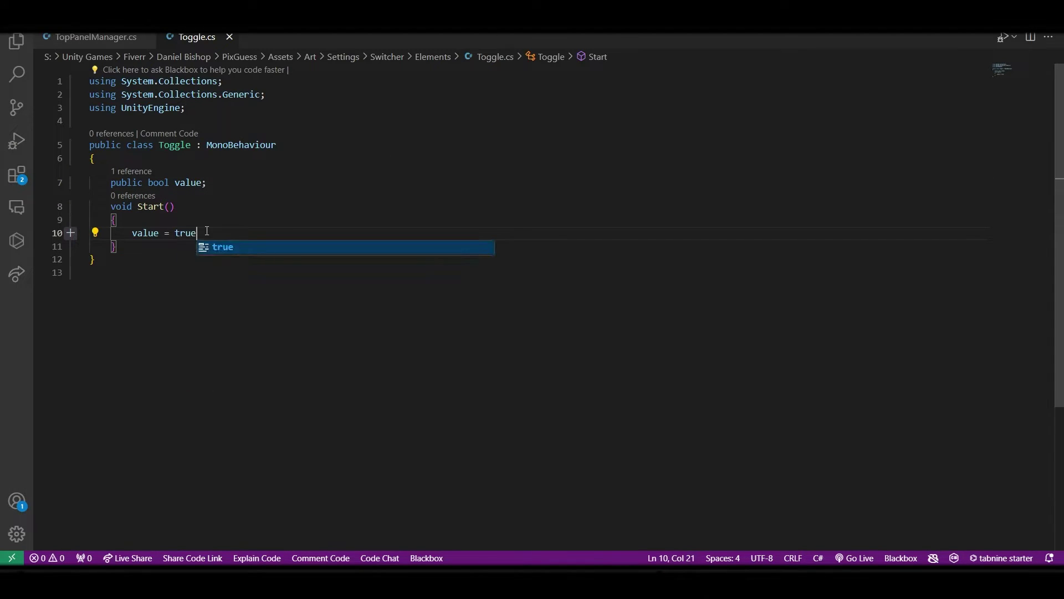
- Add an empty method public void ToggleValue() below Start
{"action": "left_click", "coordinate": [217, 245]}
{"action": "key", "text": "Return"}
{"action": "key", "text": "Return"}
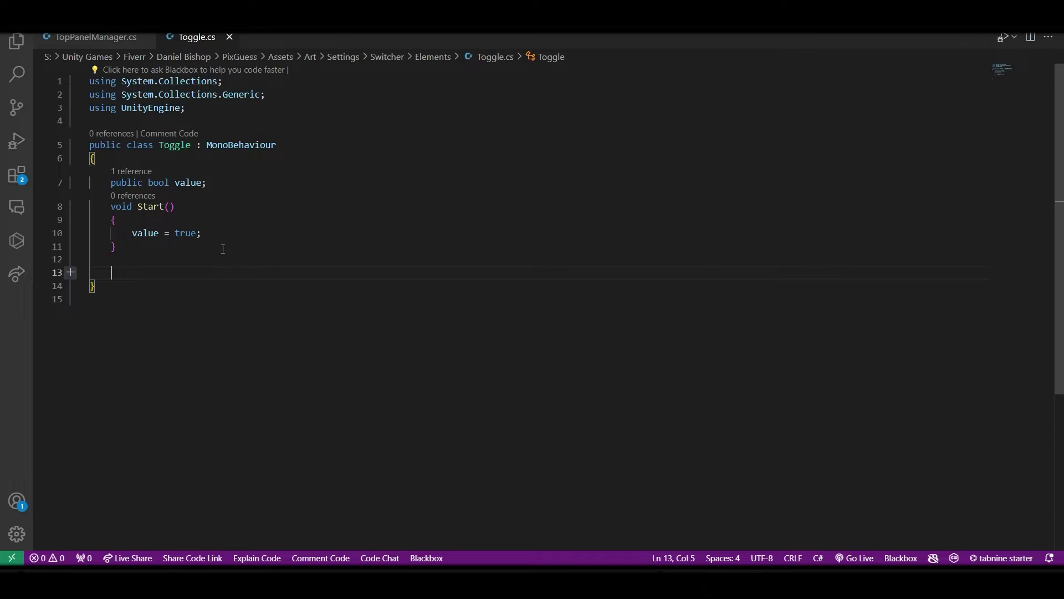
{"action": "type", "text": "public void Val"}
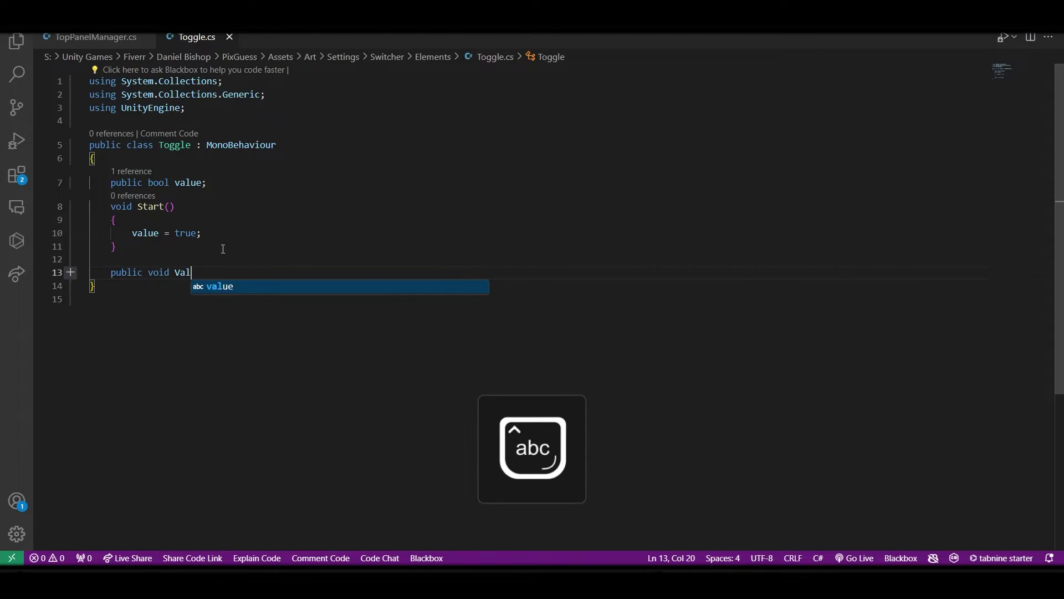
{"action": "key", "text": "BackSpace"}
{"action": "key", "text": "BackSpace"}
{"action": "key", "text": "BackSpace"}
{"action": "type", "text": "ToggleValie"}
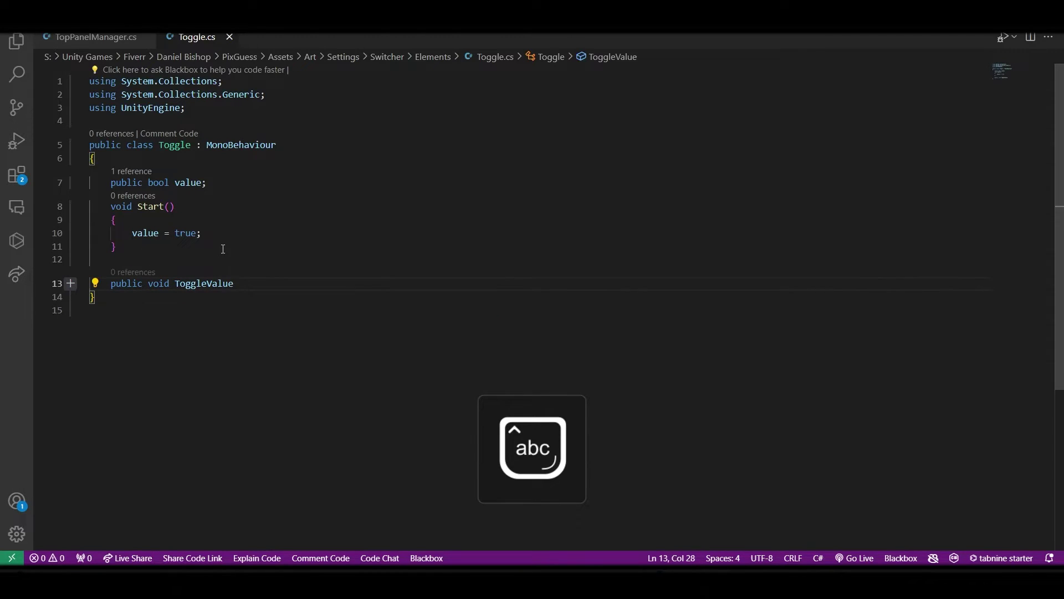
{"action": "type", "text": "(){"}
{"action": "key", "text": "Return"}
- In ToggleValue, invert the bool with value = !value; and log it with Debug.Log(value);
{"action": "type", "text": "value = "}
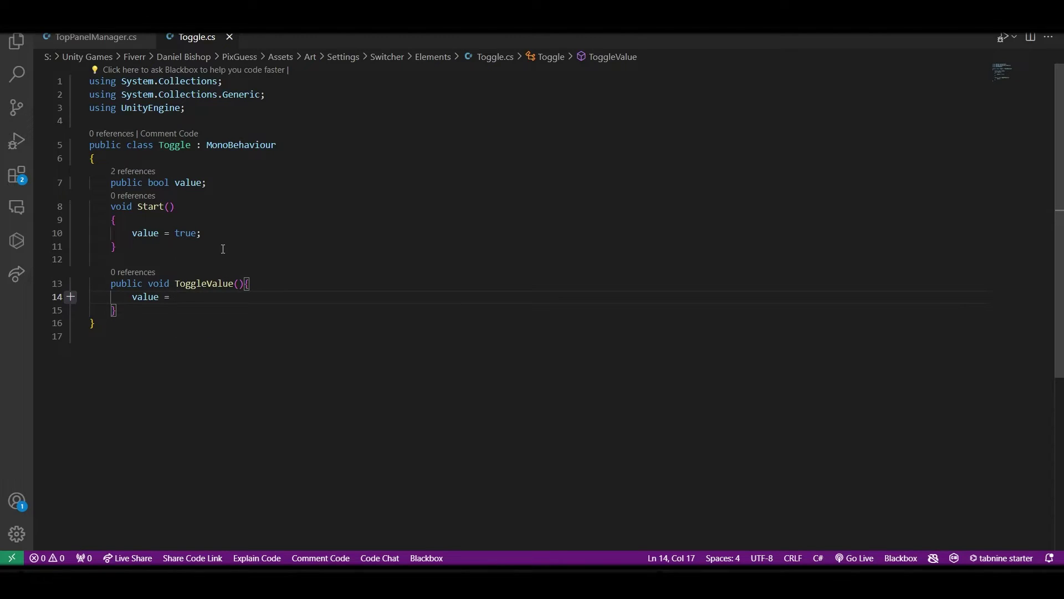
{"action": "type", "text": "!value;"}
{"action": "key", "text": "Return"}
{"action": "type", "text": "Debug.L"}
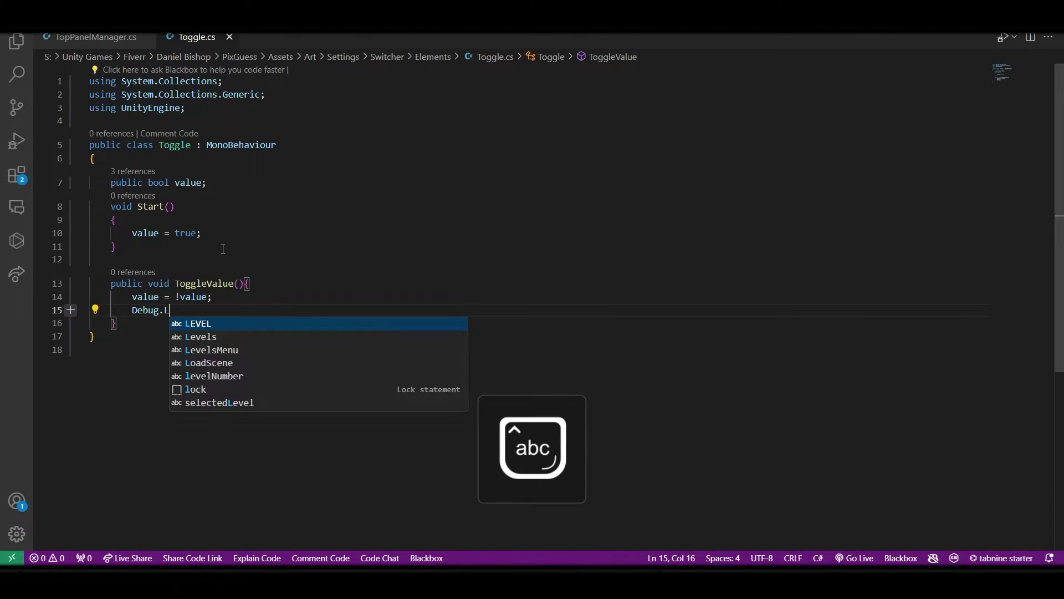
{"action": "type", "text": "og()"}
{"action": "type", "text": "value);"}
{"action": "left_click", "coordinate": [223, 249]}
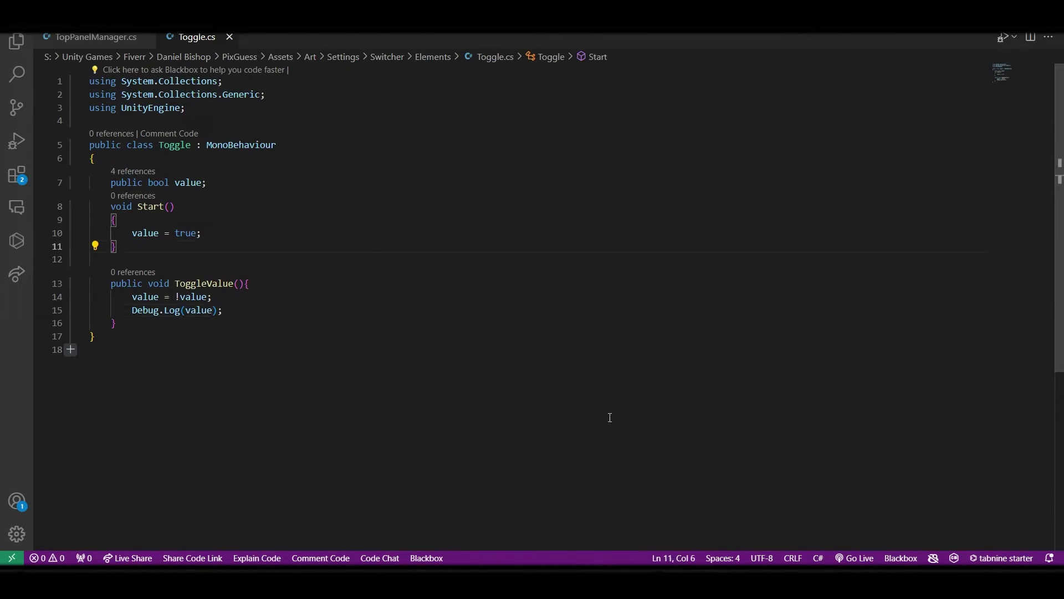
- Switch back to Unity and attach the Toggle script to the ToggleSounds object
{"action": "left_click", "coordinate": [767, 514]}
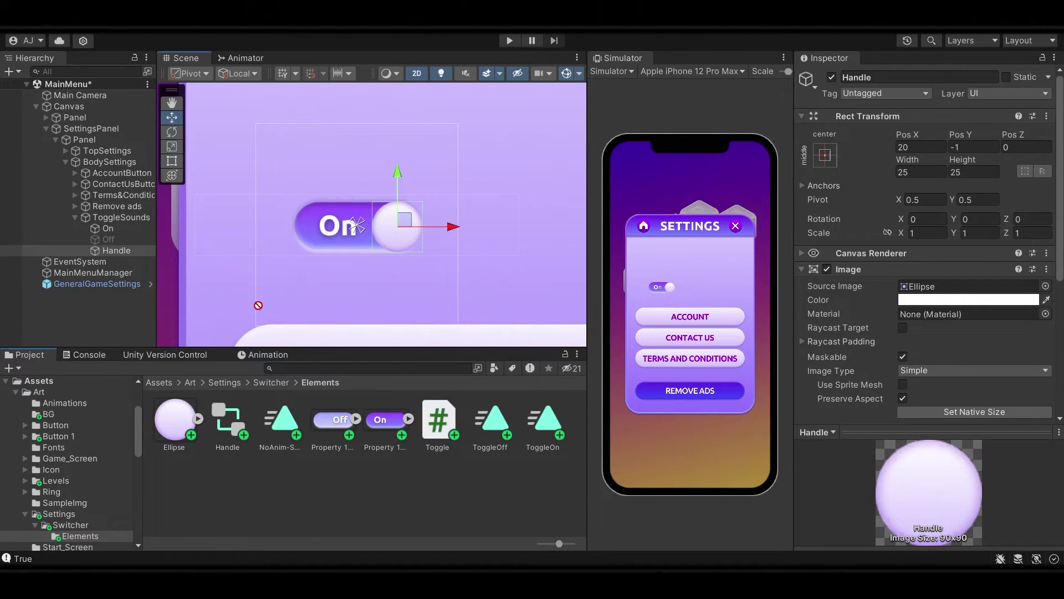
{"action": "left_click_drag", "start_coordinate": [258, 305], "coordinate": [122, 222]}
- Add an On Click entry to both the On and Off buttons that targets ToggleSounds and calls the Toggle script's ToggleValue function
{"action": "left_click", "coordinate": [108, 228]}
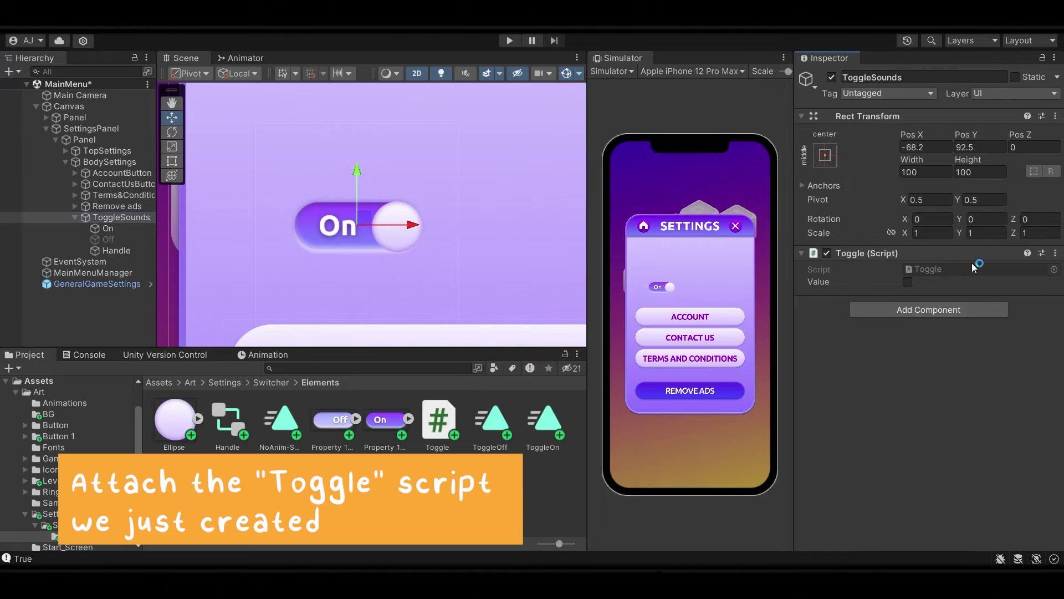
{"action": "left_click", "coordinate": [109, 239], "text": "ctrl"}
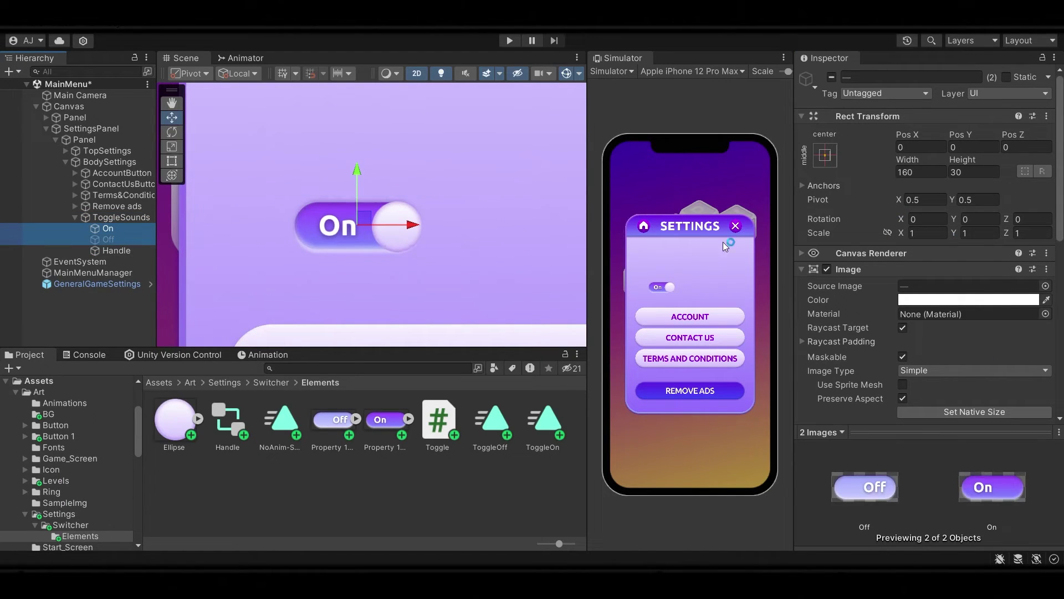
{"action": "scroll", "coordinate": [820, 264], "scroll_direction": "down", "scroll_amount": 10}
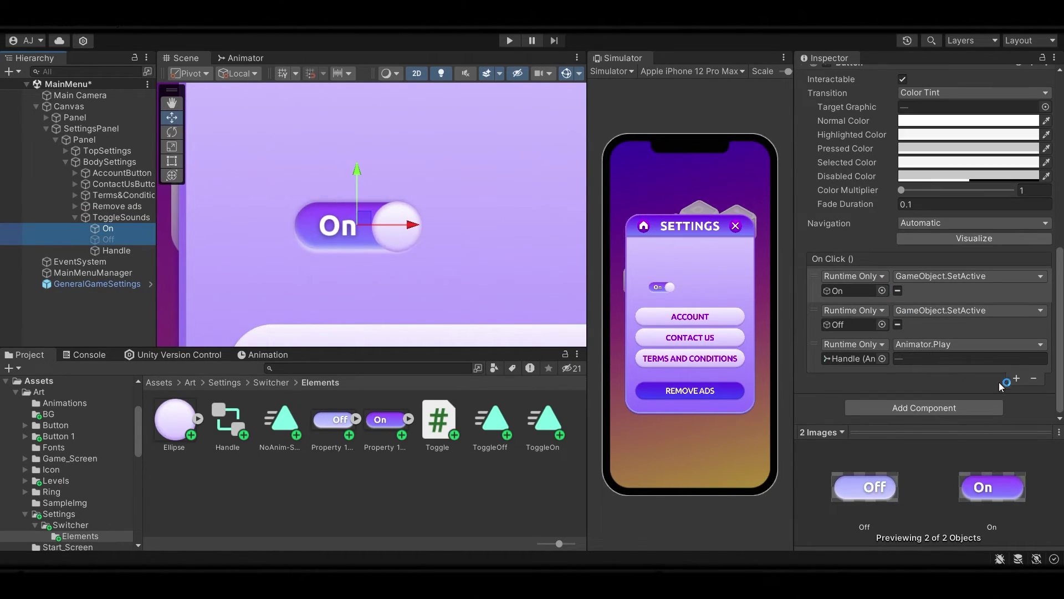
{"action": "left_click", "coordinate": [1017, 378]}
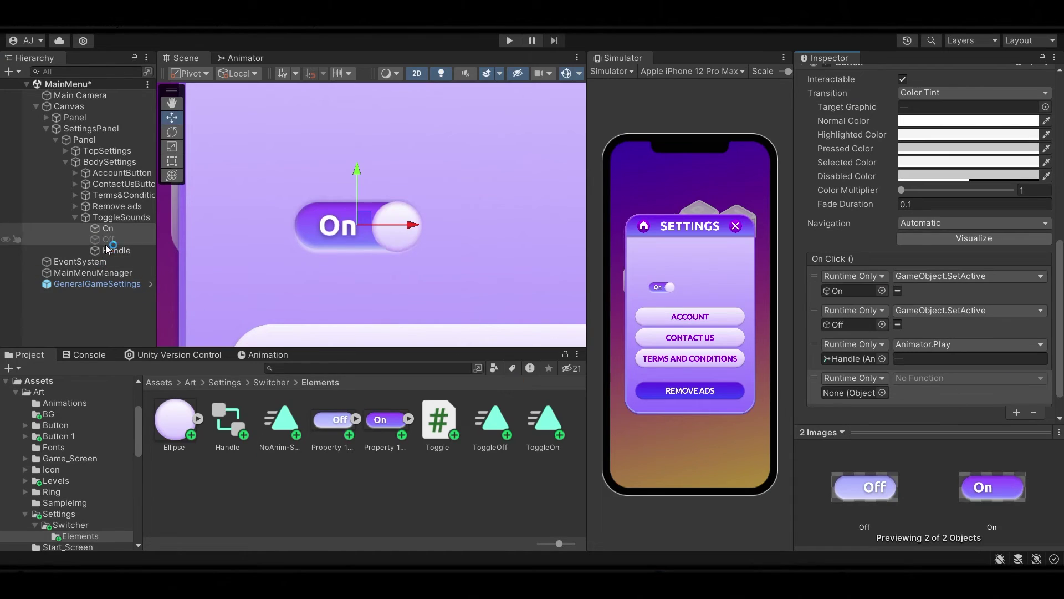
{"action": "left_click_drag", "start_coordinate": [107, 248], "coordinate": [869, 393]}
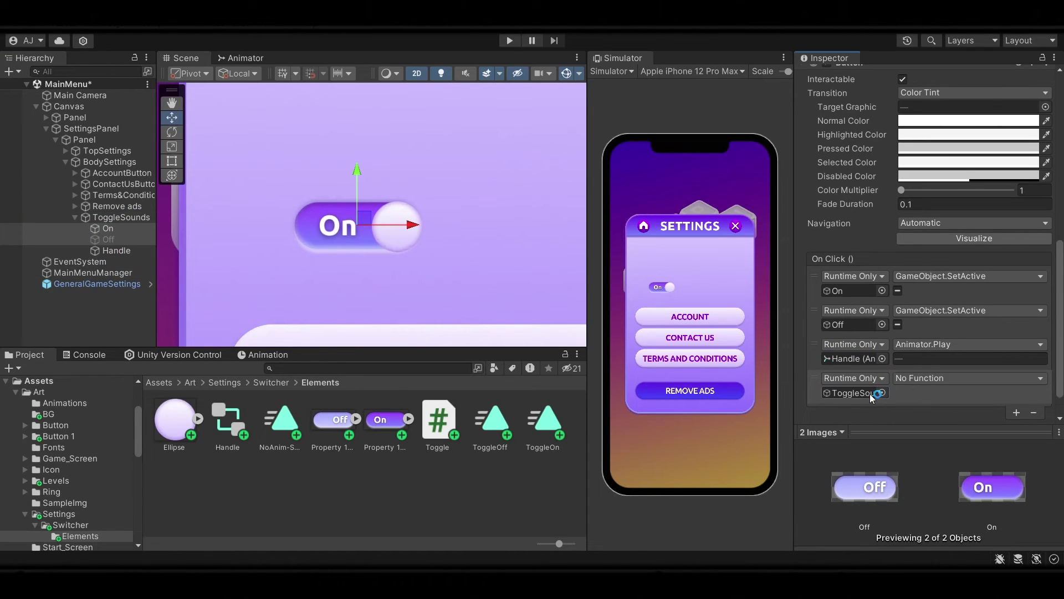
{"action": "scroll", "coordinate": [897, 377], "scroll_direction": "down", "scroll_amount": 1}
{"action": "left_click", "coordinate": [942, 344]}
{"action": "mouse_move", "coordinate": [942, 409]}
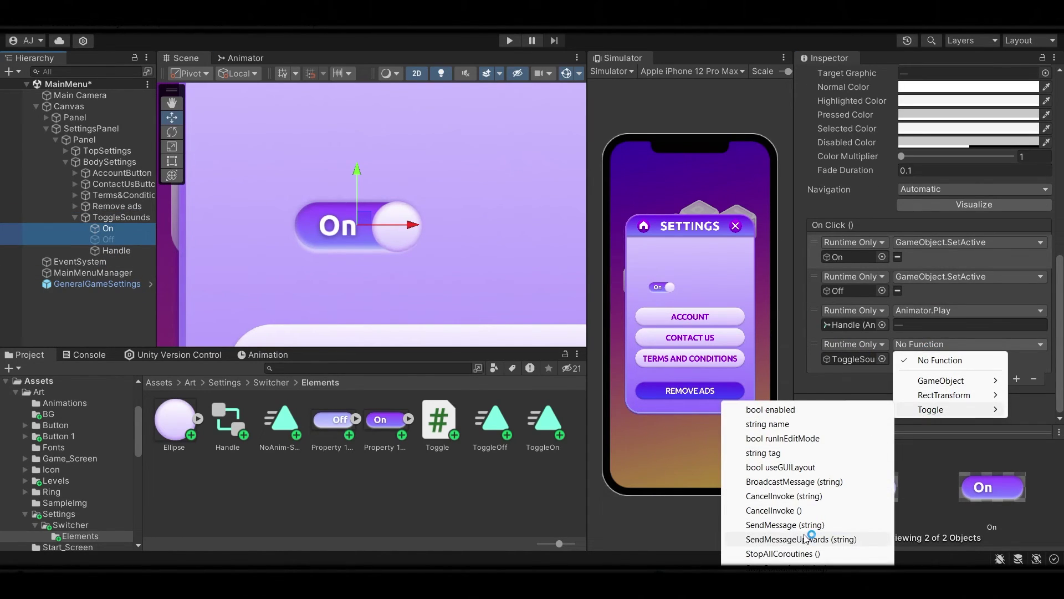
- Run the scene, flip the sound switch several times and check the logged values in the Console
{"action": "left_click", "coordinate": [509, 40]}
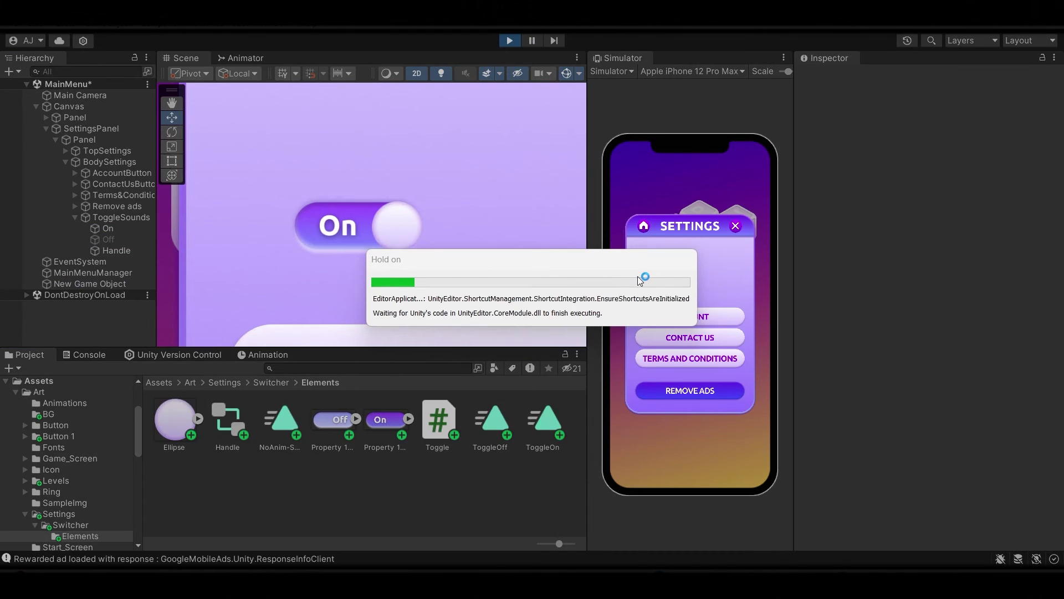
{"action": "left_click", "coordinate": [665, 286]}
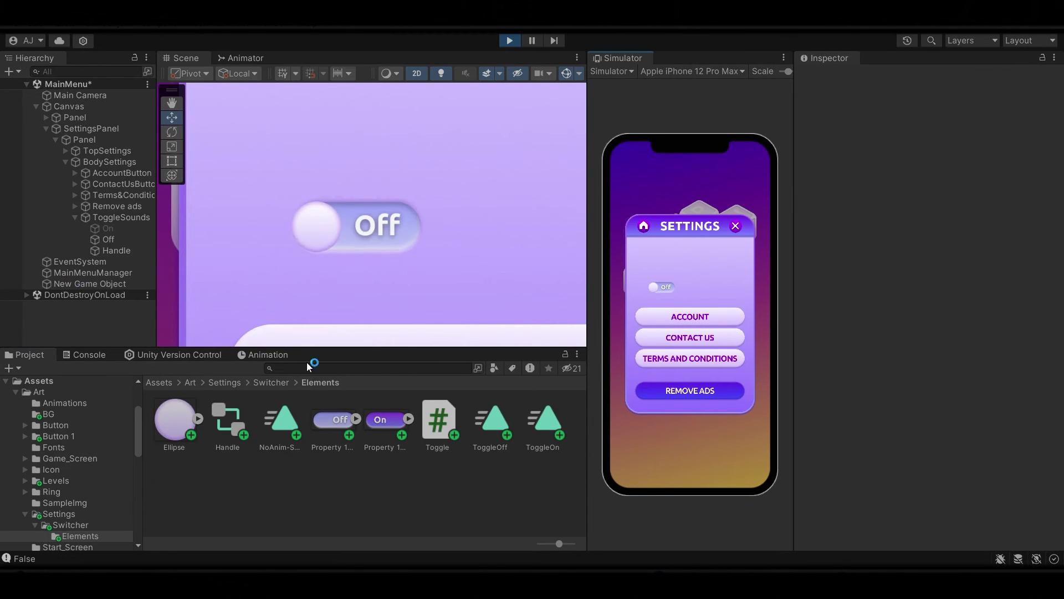
{"action": "left_click", "coordinate": [88, 358]}
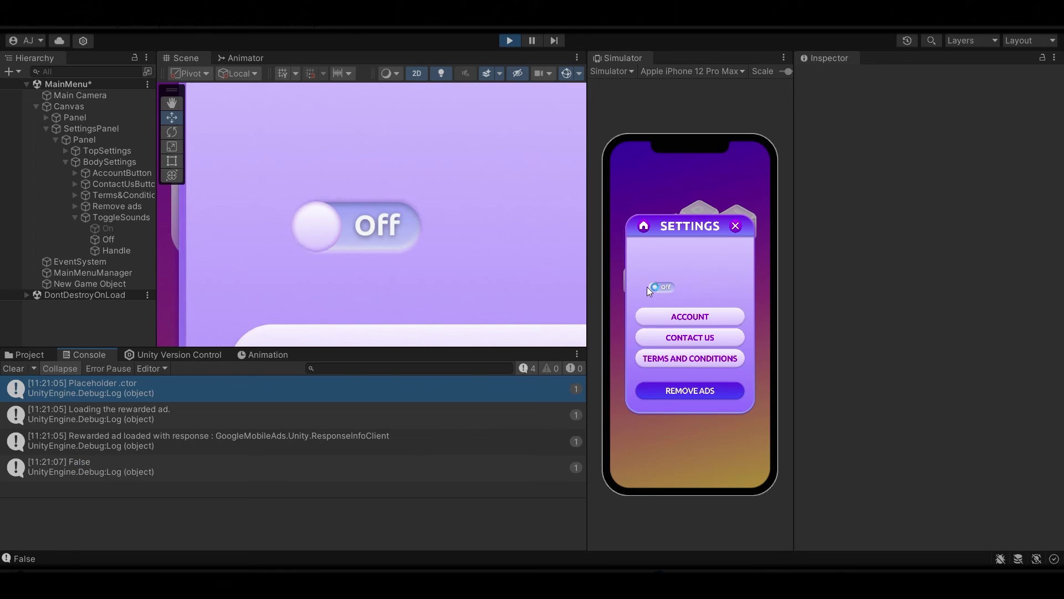
{"action": "left_click", "coordinate": [661, 287]}
{"action": "left_click", "coordinate": [662, 287]}
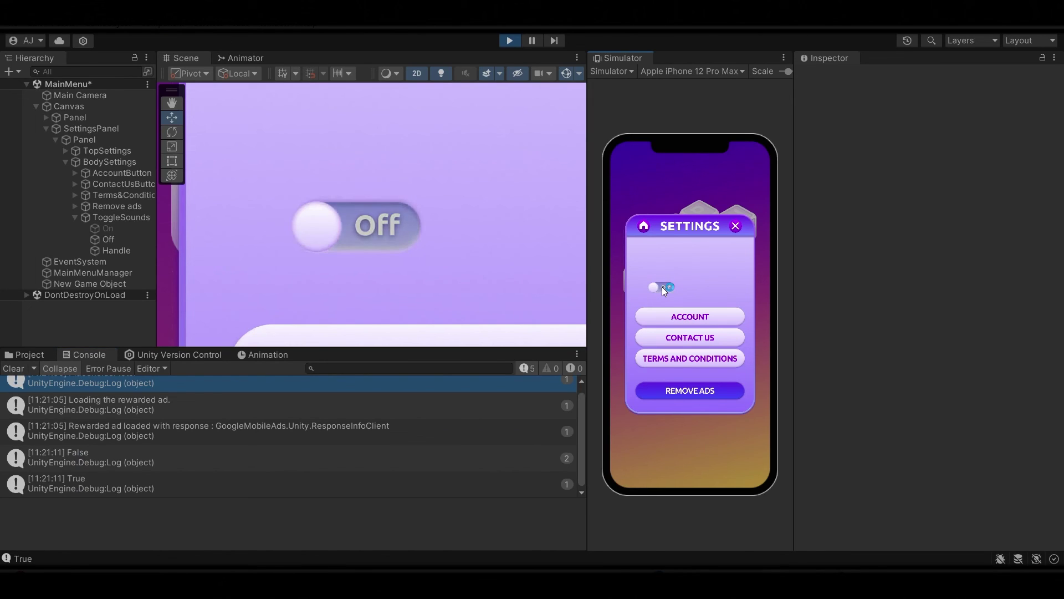